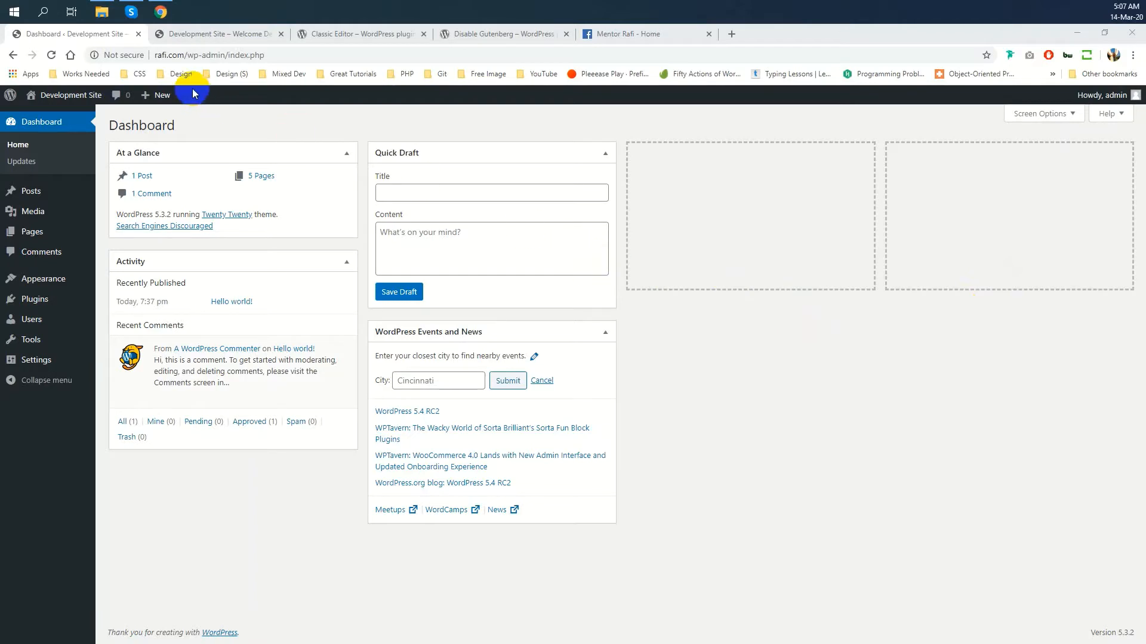
Step: Start a new post from the site's dashboard
left_click(106, 34)
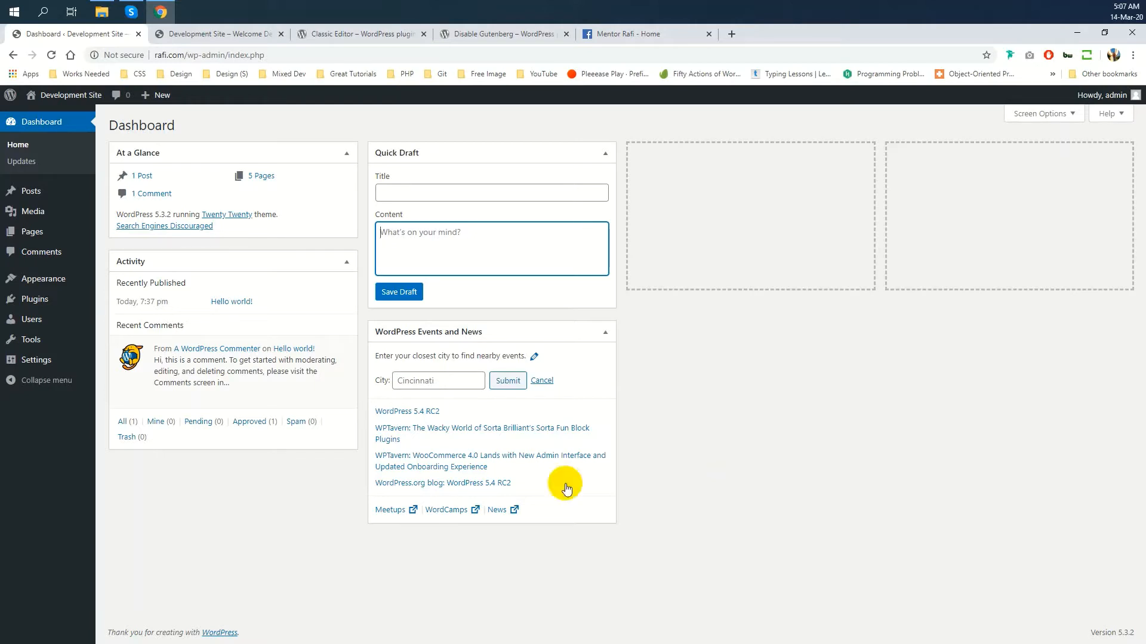
mouse_move(232, 380)
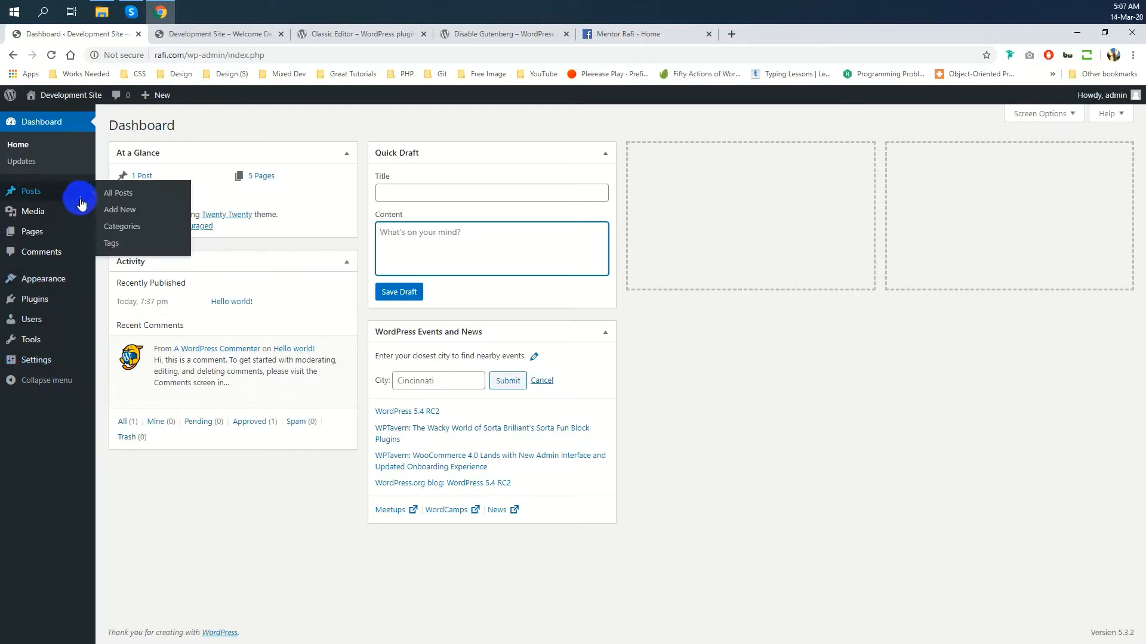
mouse_move(65, 213)
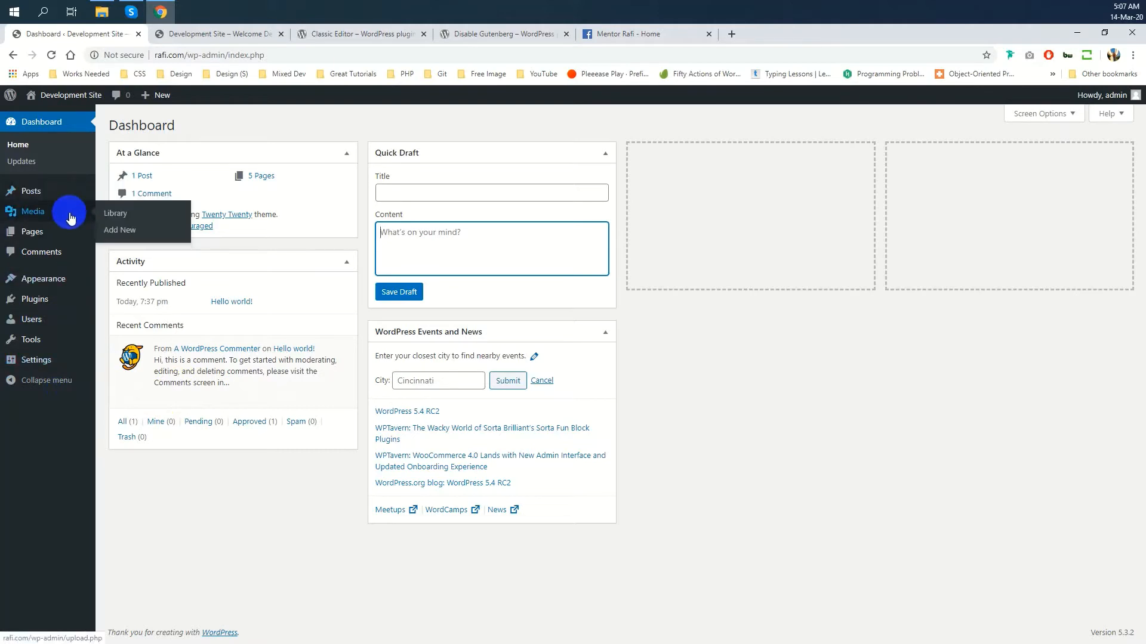
left_click(149, 97)
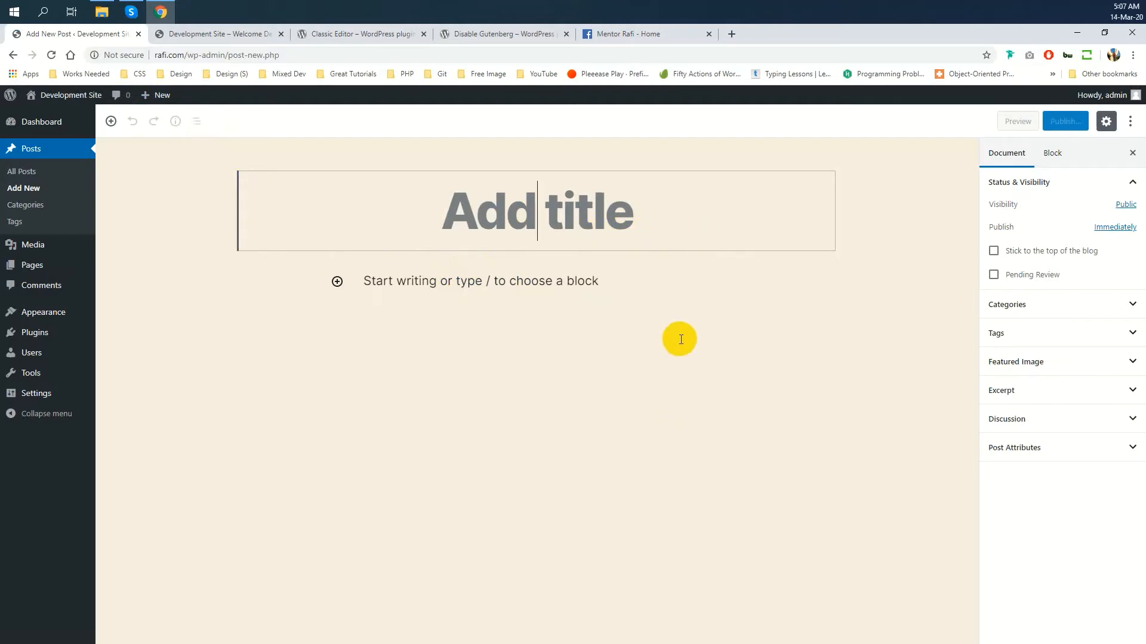
Step: Examine the block editor's empty paragraph, its list of available blocks and the post title field
left_click(511, 282)
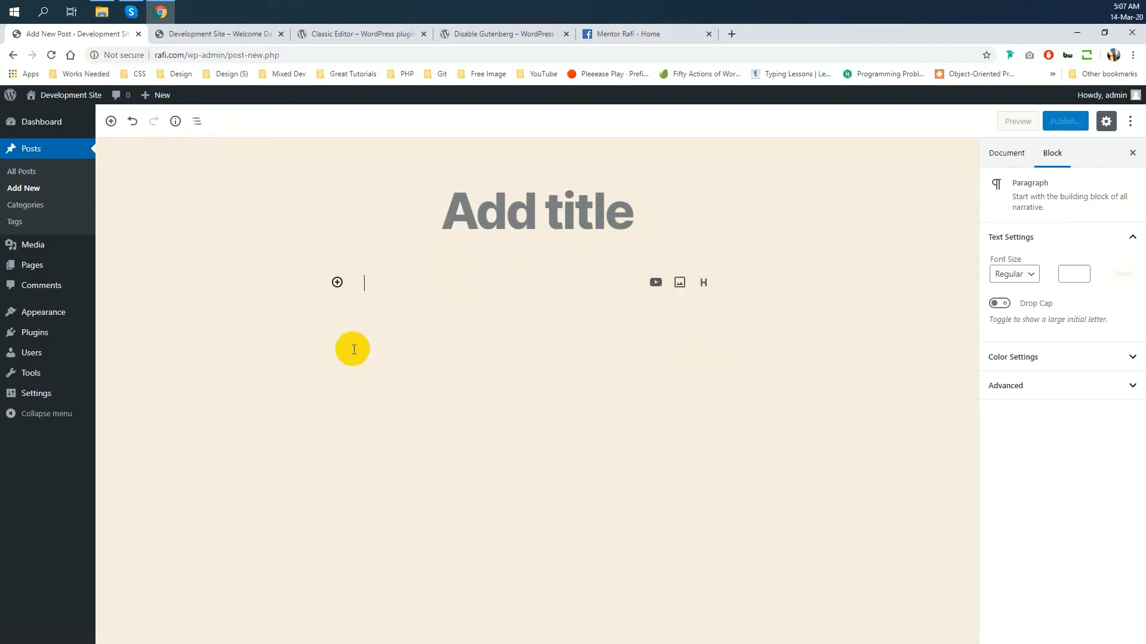
left_click(337, 282)
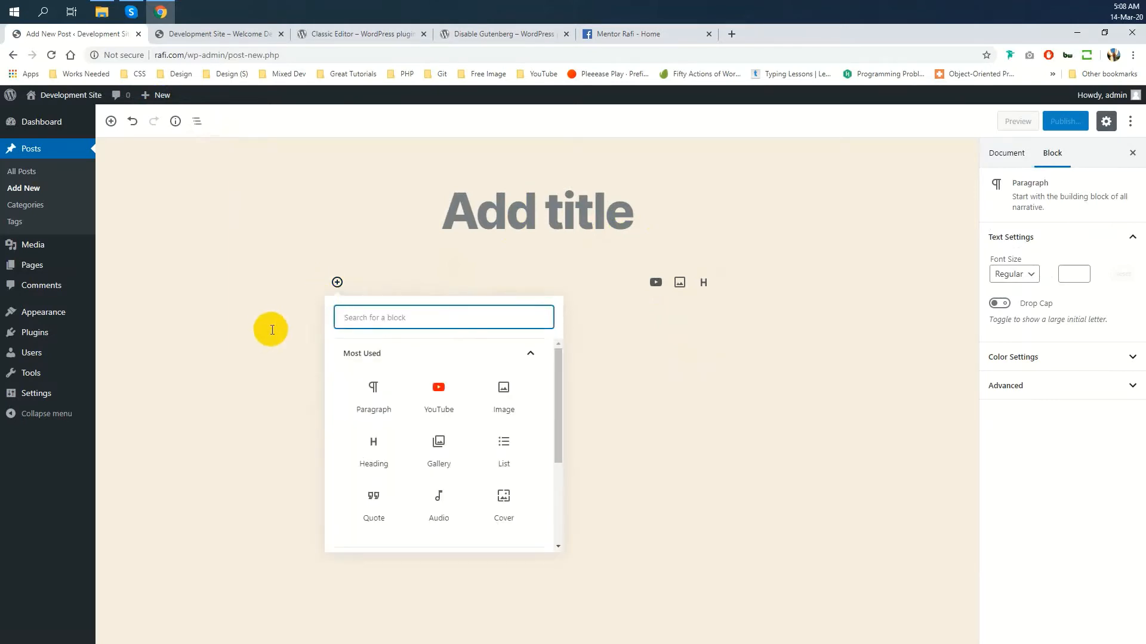
scroll(503, 385, "down", 3)
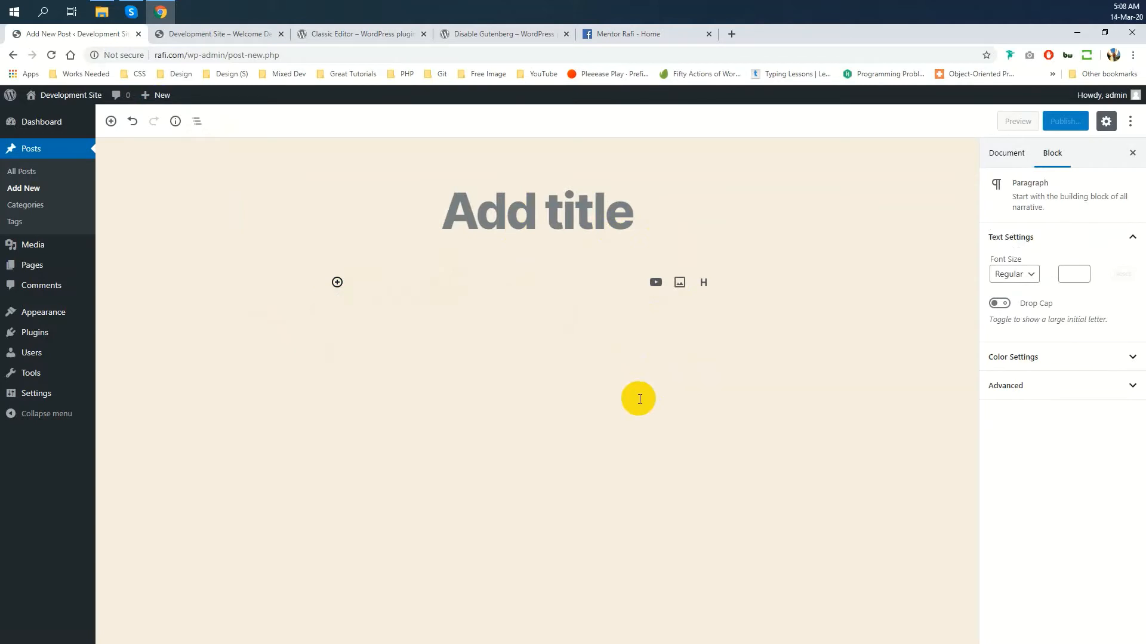
left_click(638, 400)
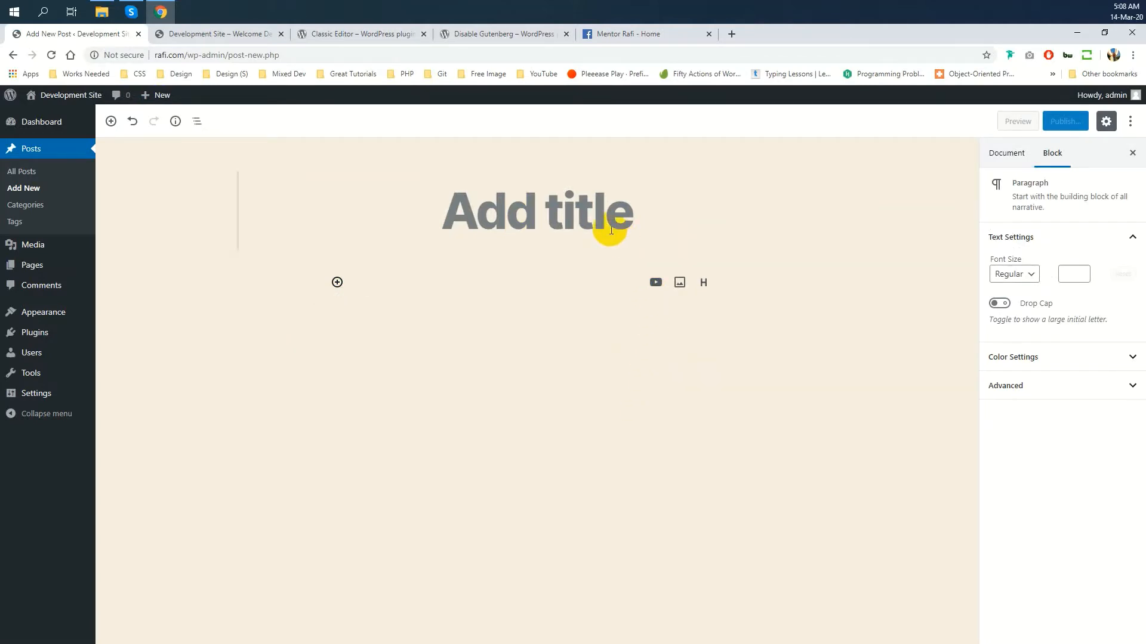
left_click(525, 221)
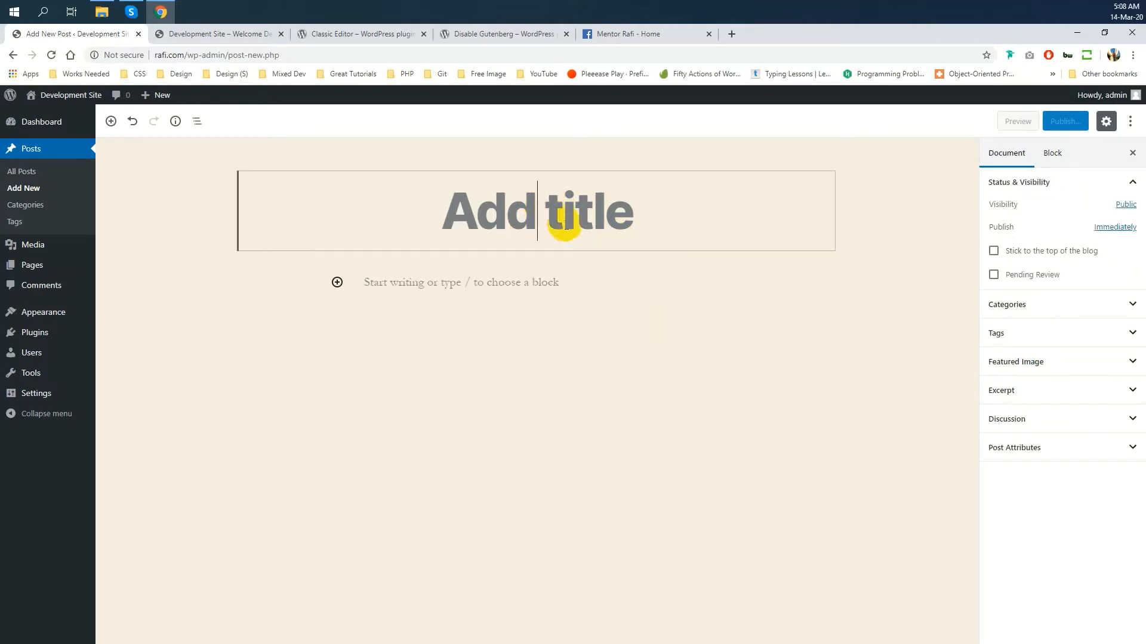
left_click(491, 225)
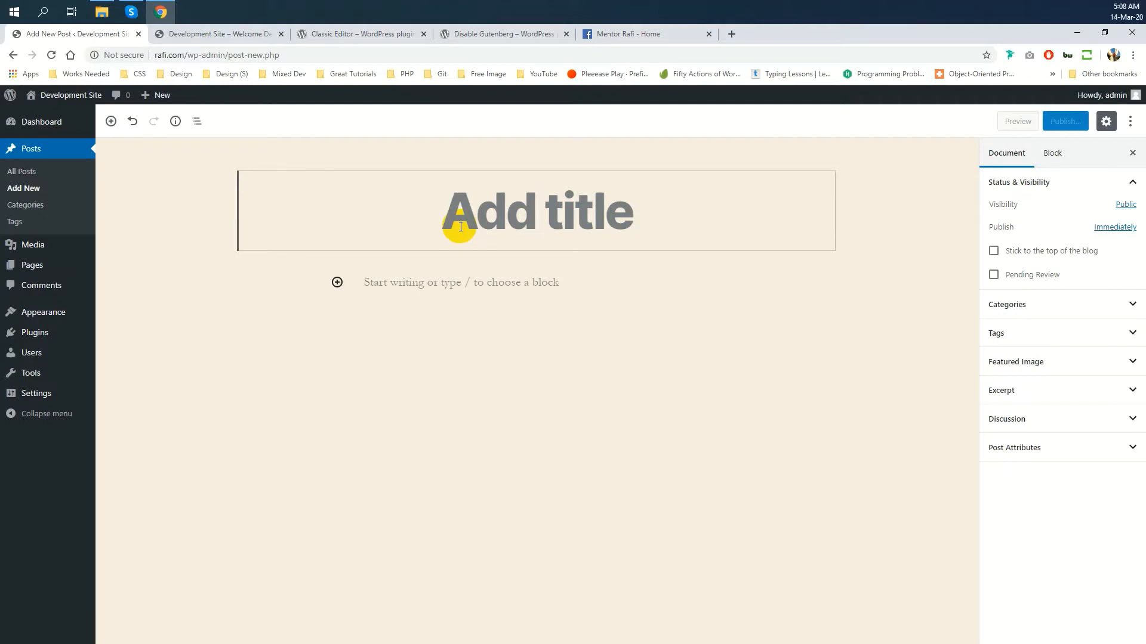
Step: Review the Classic Editor and Disable Gutenberg plugin pages on WordPress.org
left_click(356, 32)
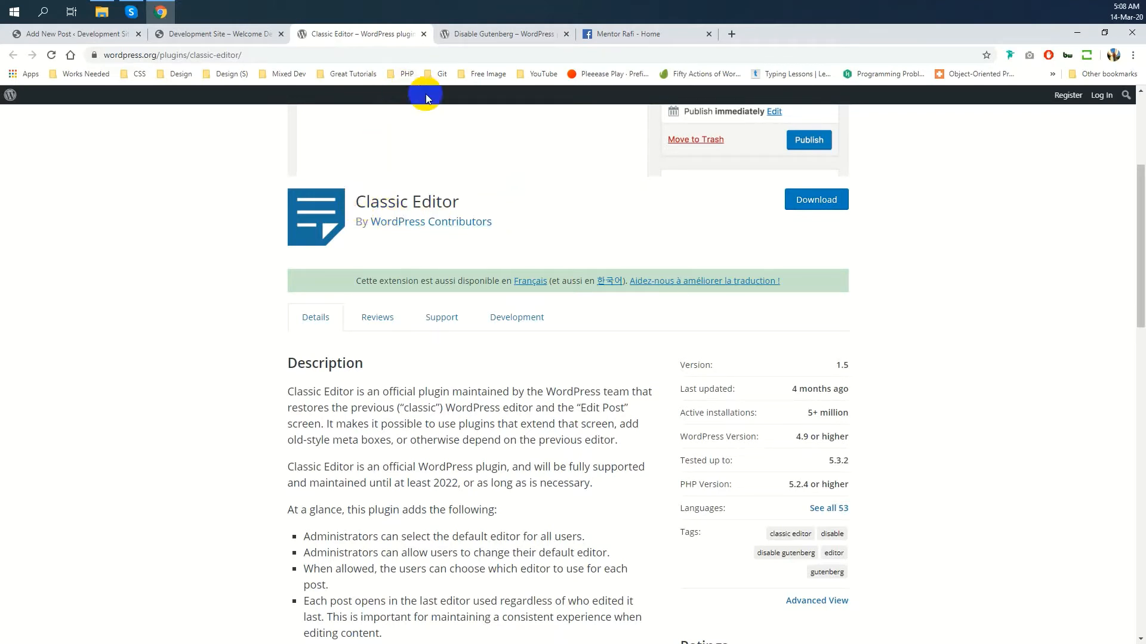
left_click(482, 35)
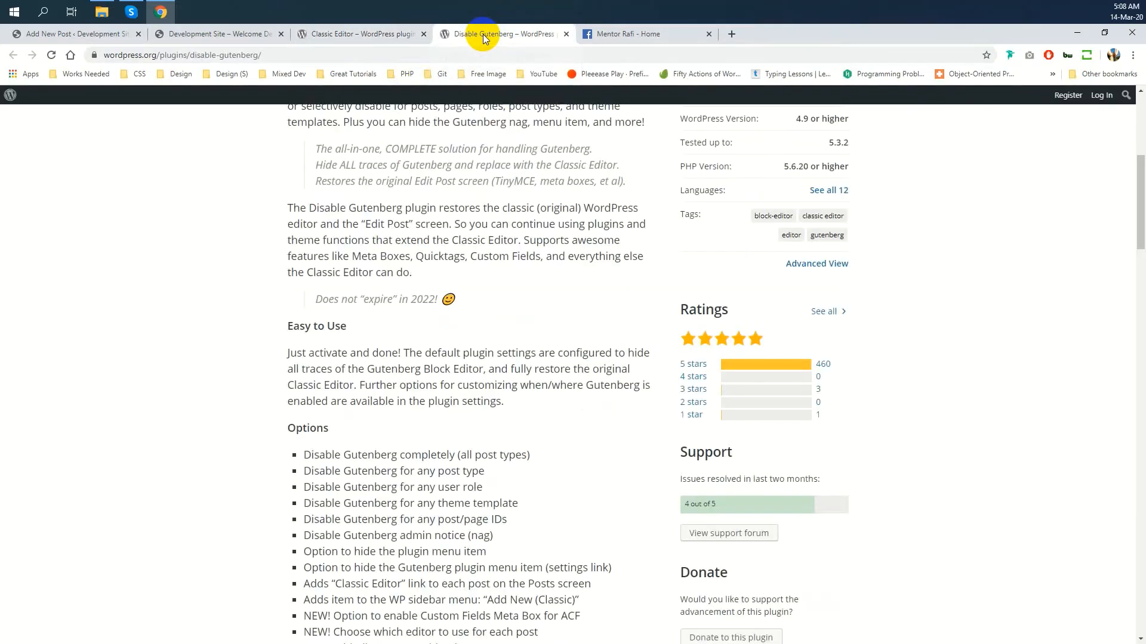
scroll(493, 235, "up", 6)
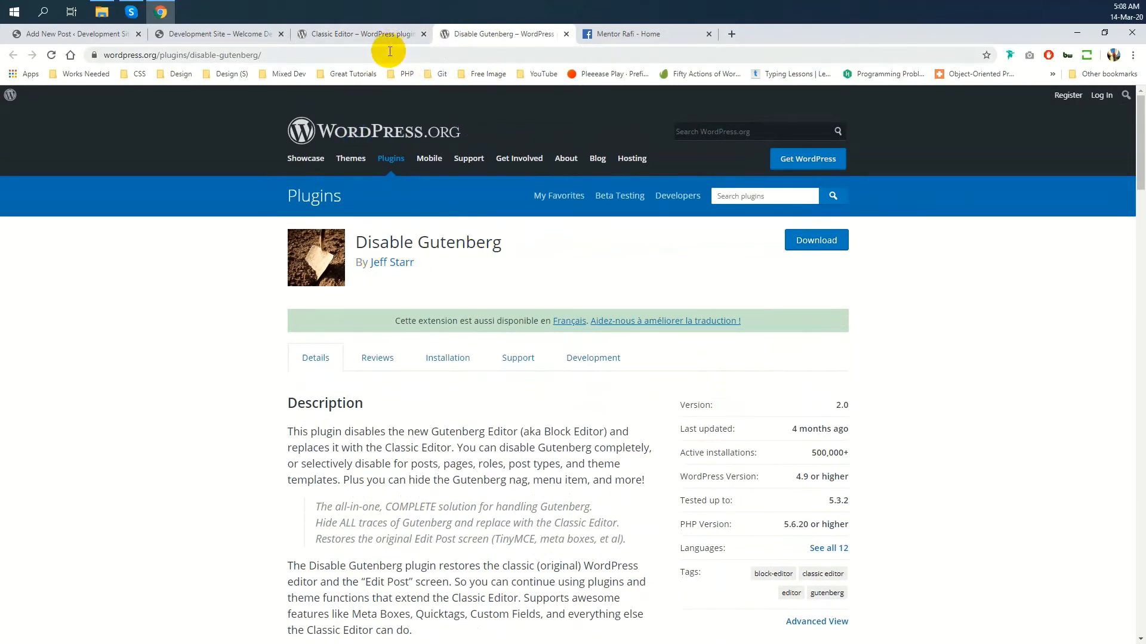
left_click(110, 33)
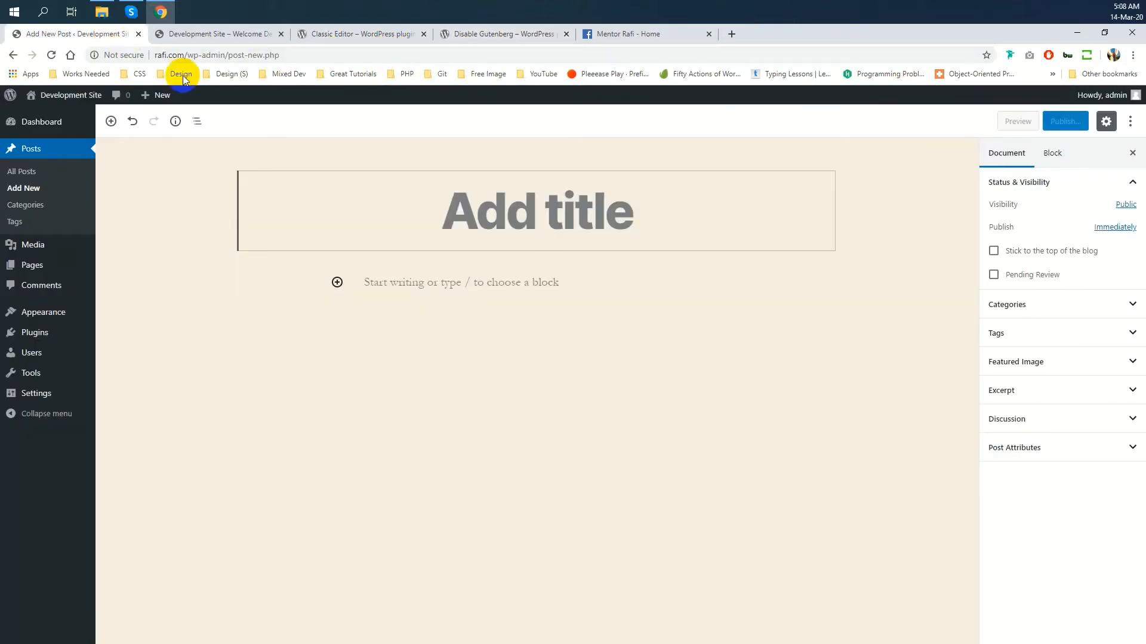
left_click(330, 30)
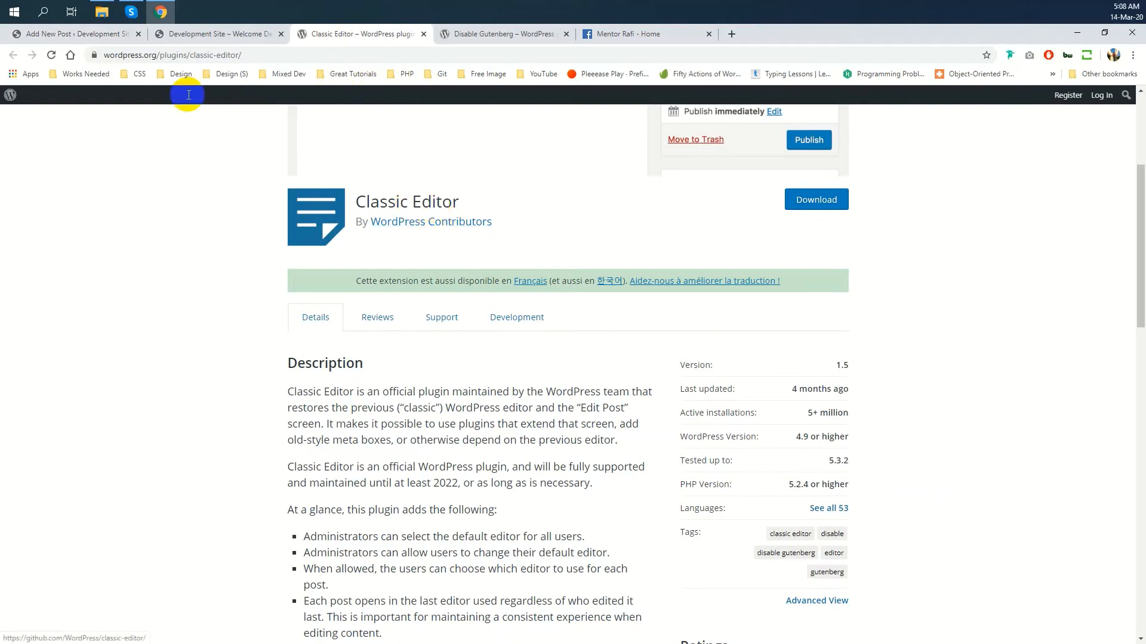
Step: Return to the site's admin area and open the page for adding plugins, discarding the unsaved post
left_click(102, 40)
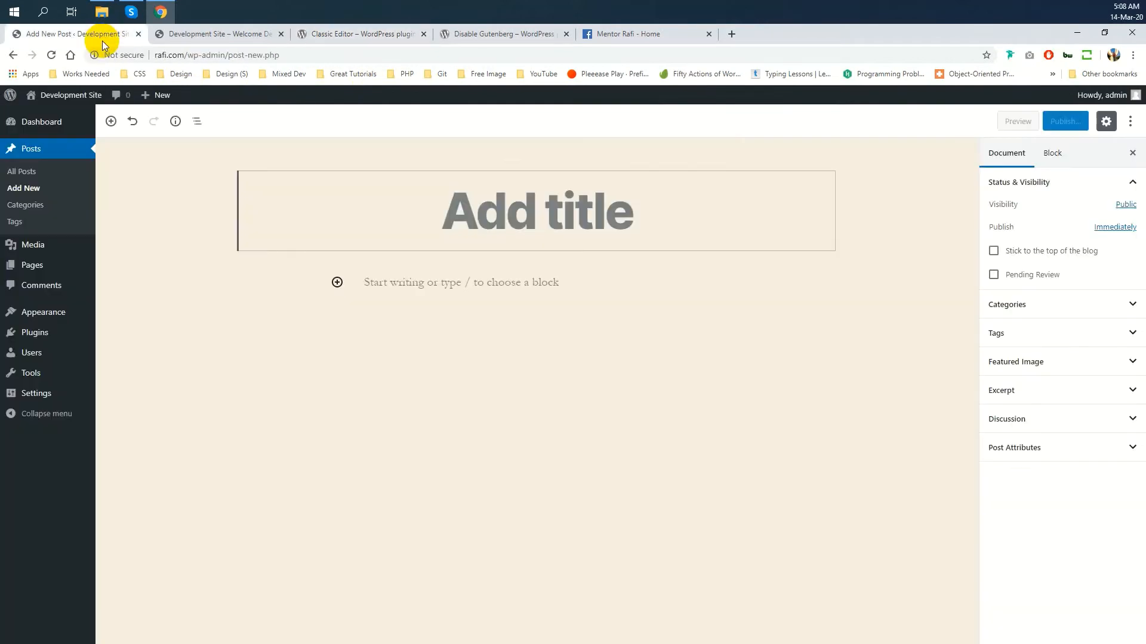
left_click(45, 338)
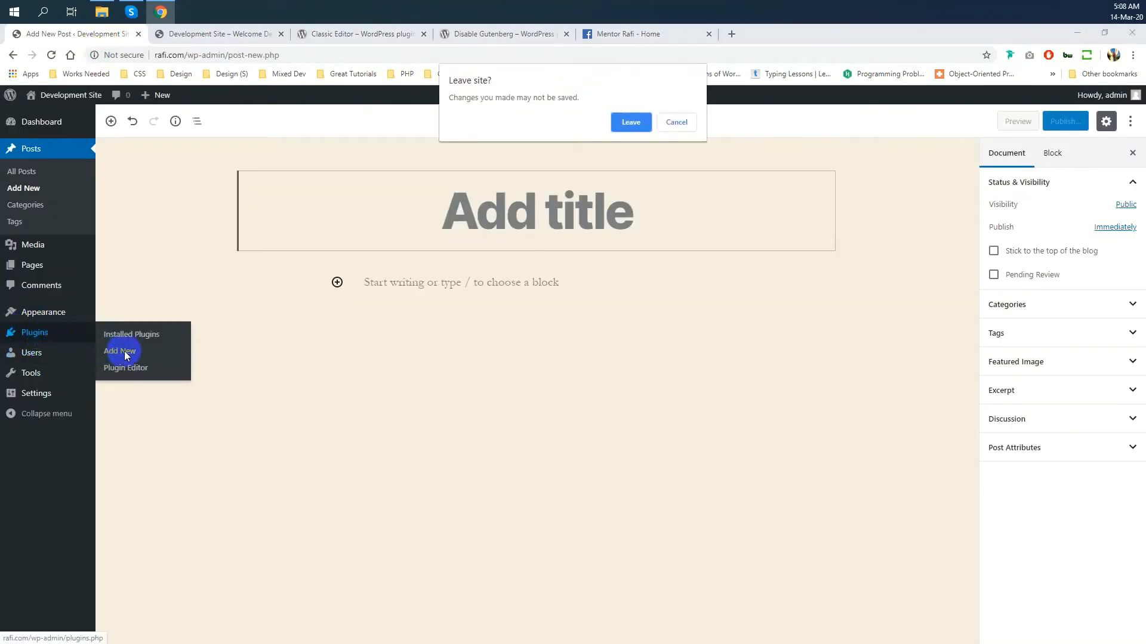
left_click(676, 122)
left_click(133, 351)
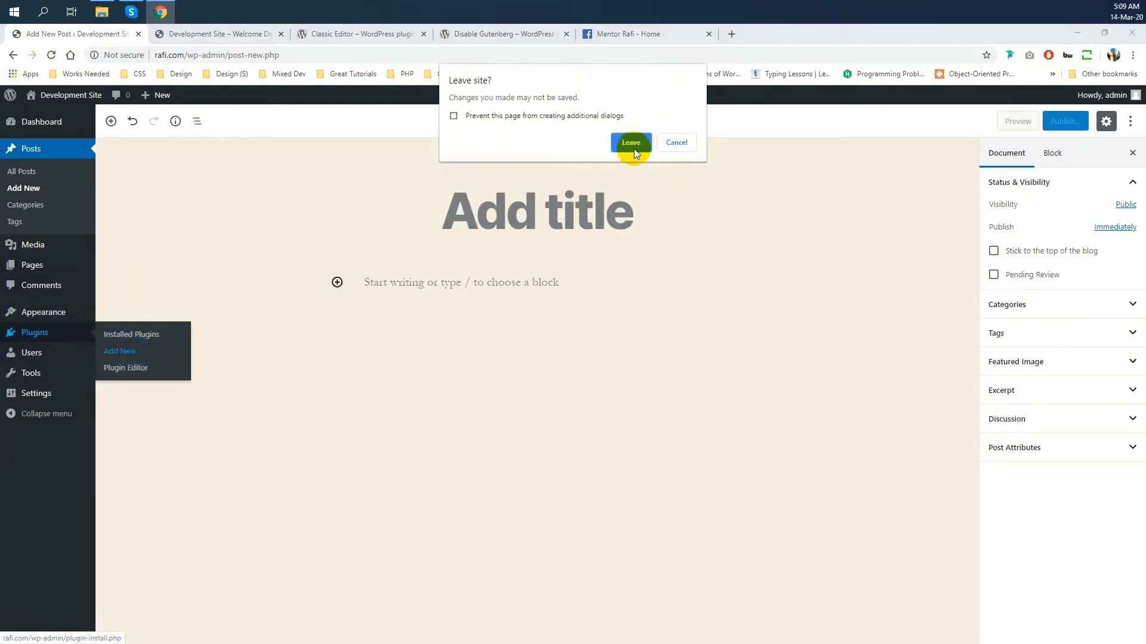
left_click(634, 148)
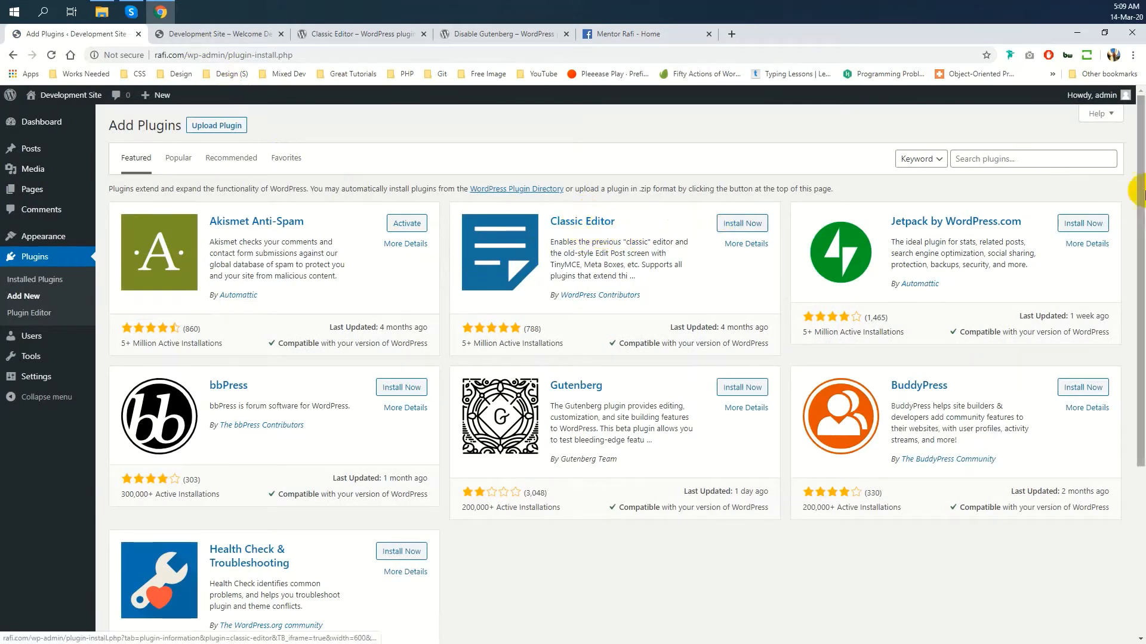
left_click(995, 159)
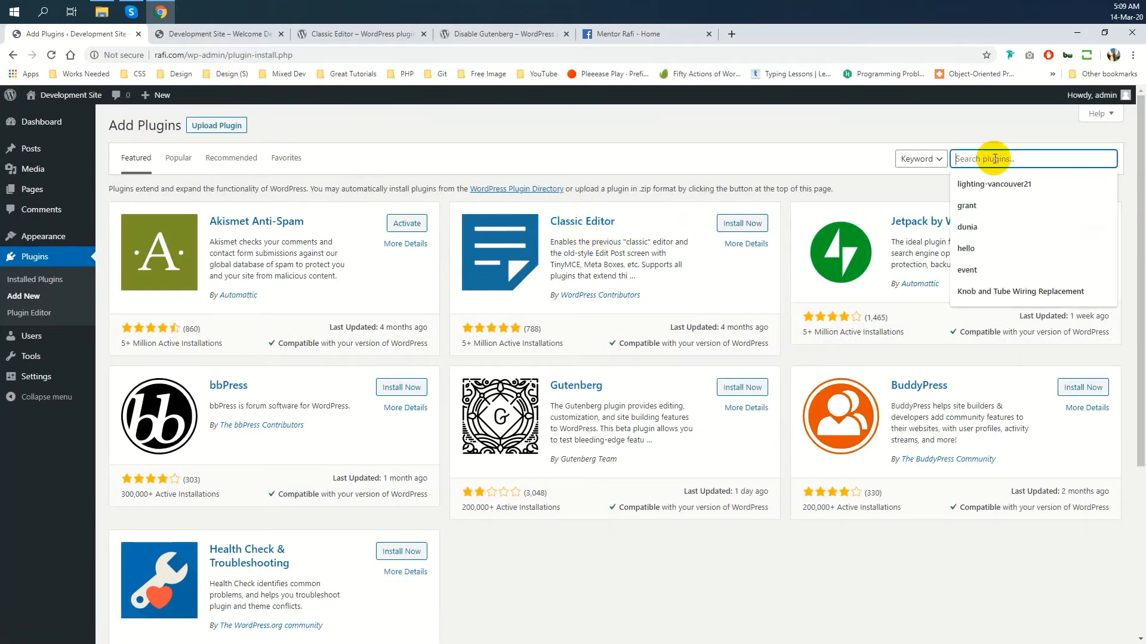
type("চলাসিচ")
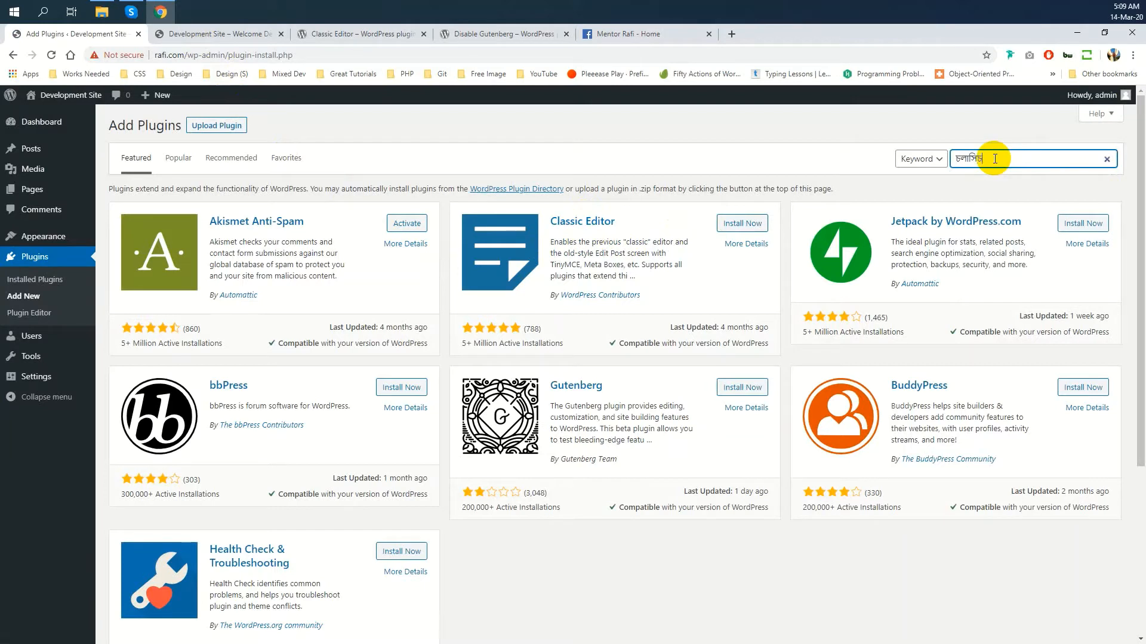
key("BackSpace")
key("BackSpace")
key("BackSpace")
key("BackSpace")
key("BackSpace")
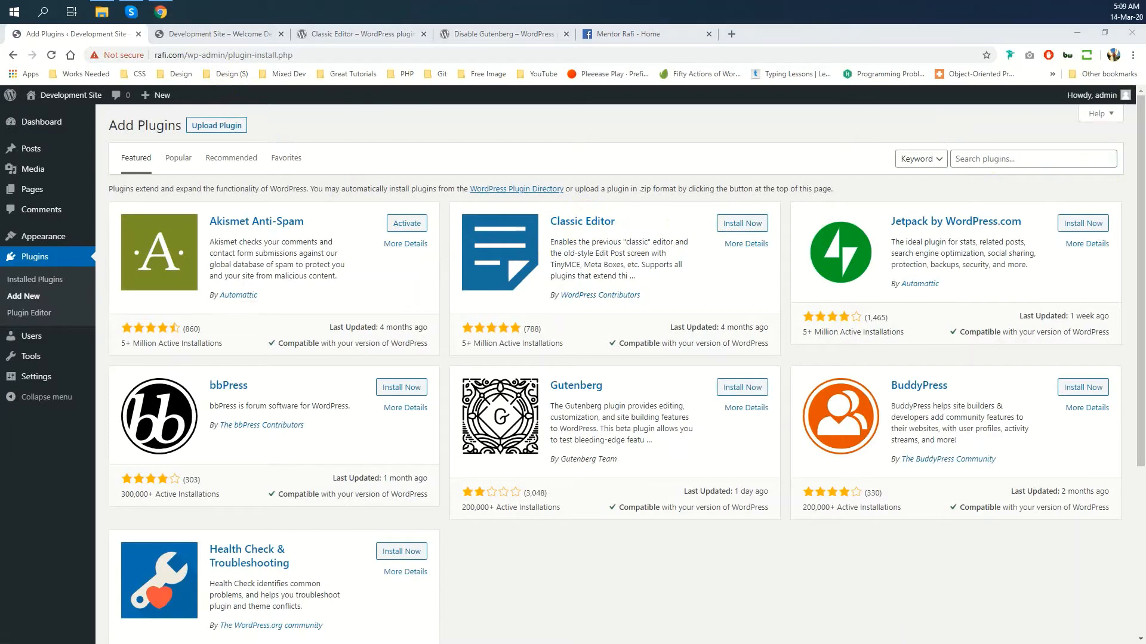
Step: Search the plugins for "classic editor", then install and activate the Classic Editor plugin by WordPress Contributors
left_click(993, 159)
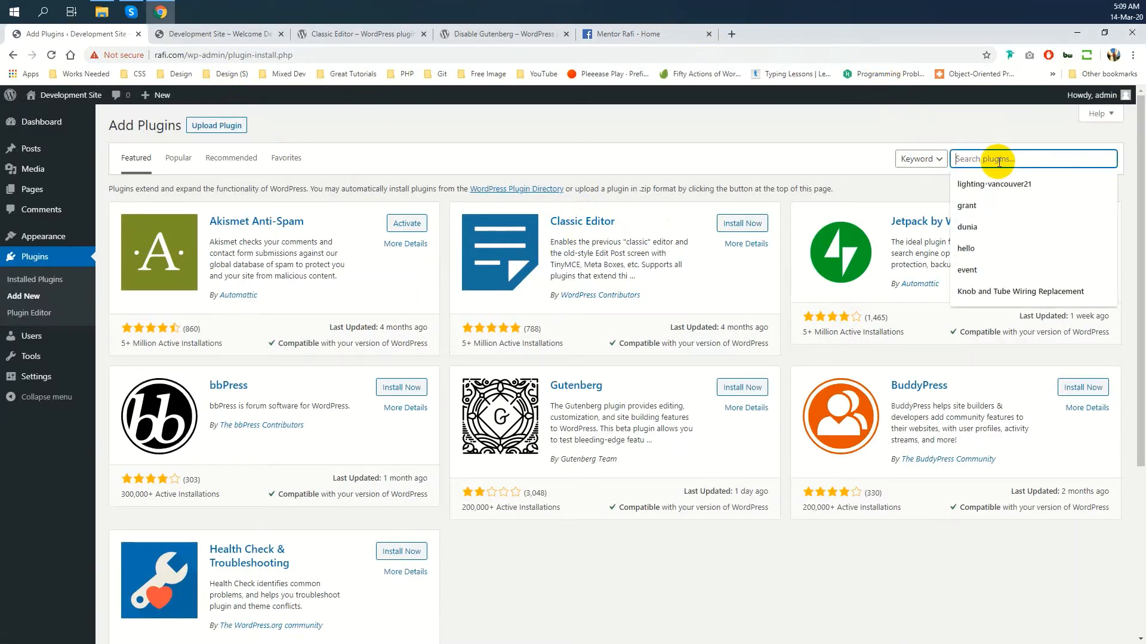
type("classic")
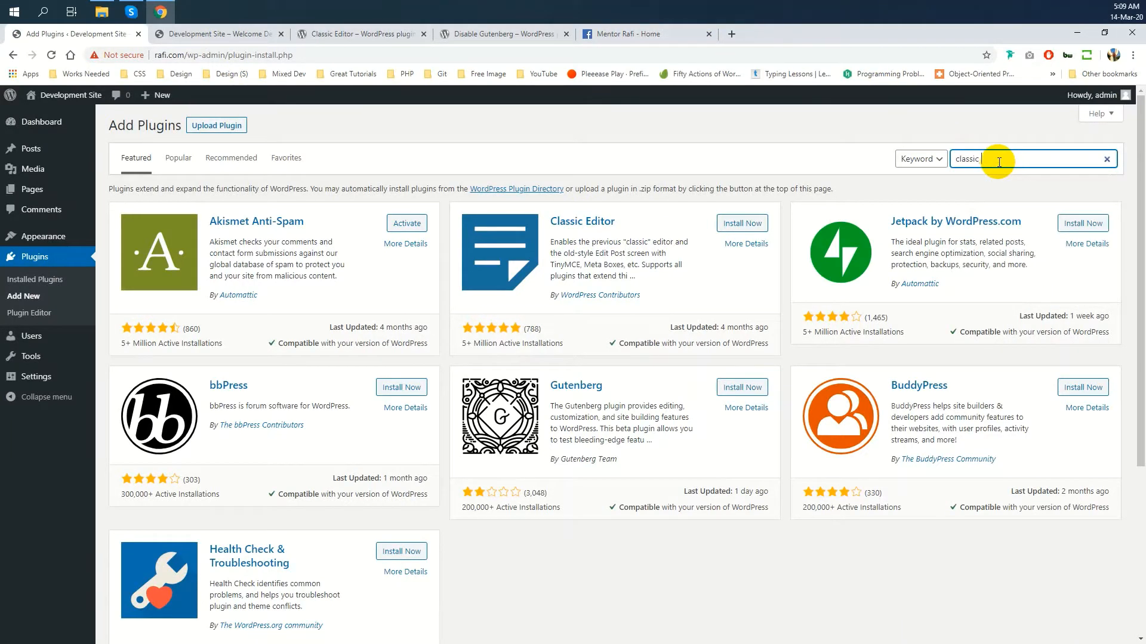
type(" editor")
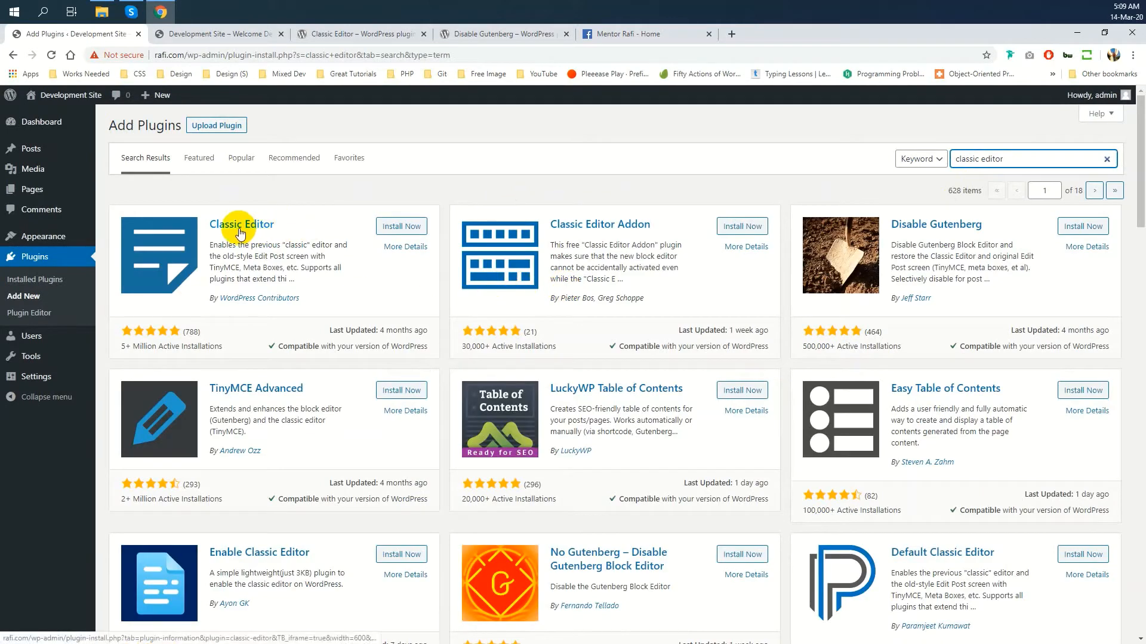
left_click(394, 228)
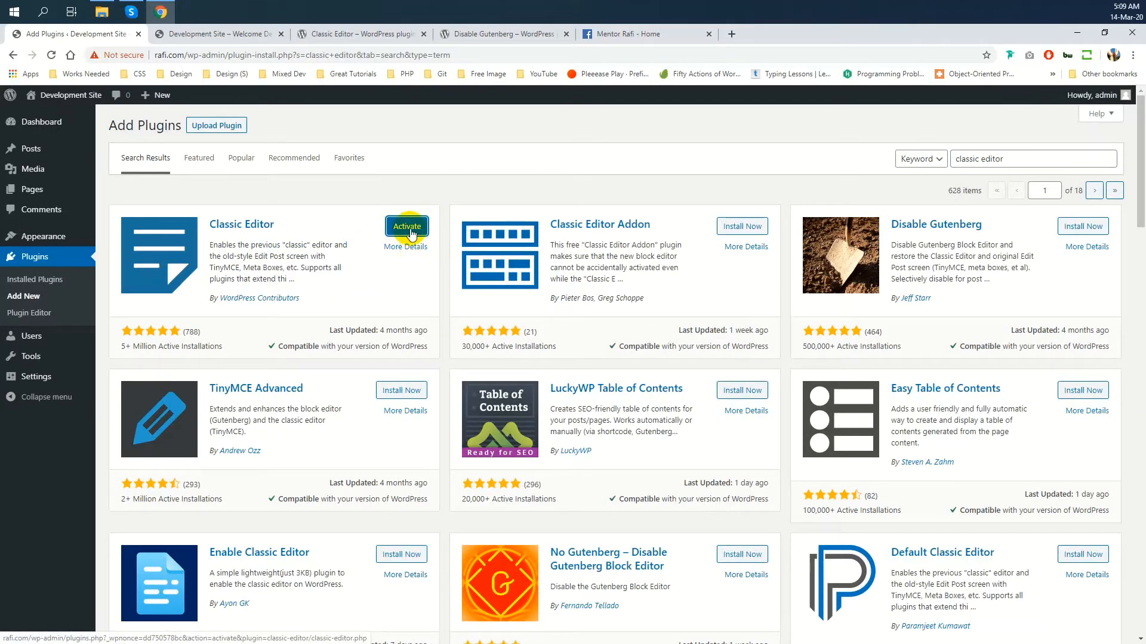
left_click(409, 227)
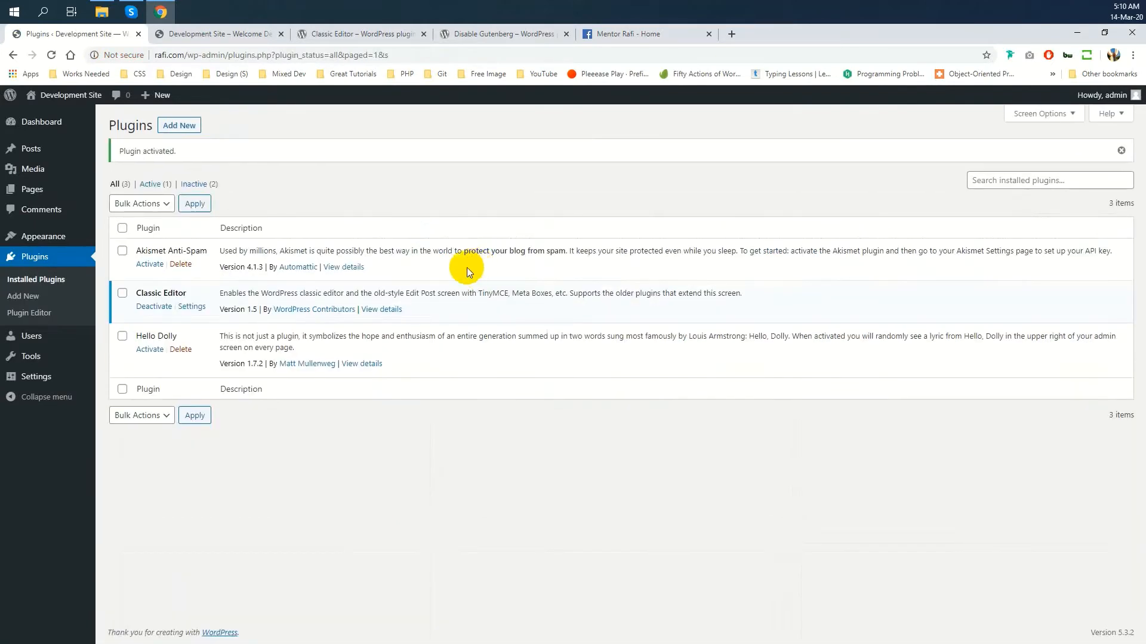
Step: Open a new page in a separate browser tab and check the classic editor's Visual and Text modes
mouse_move(52, 379)
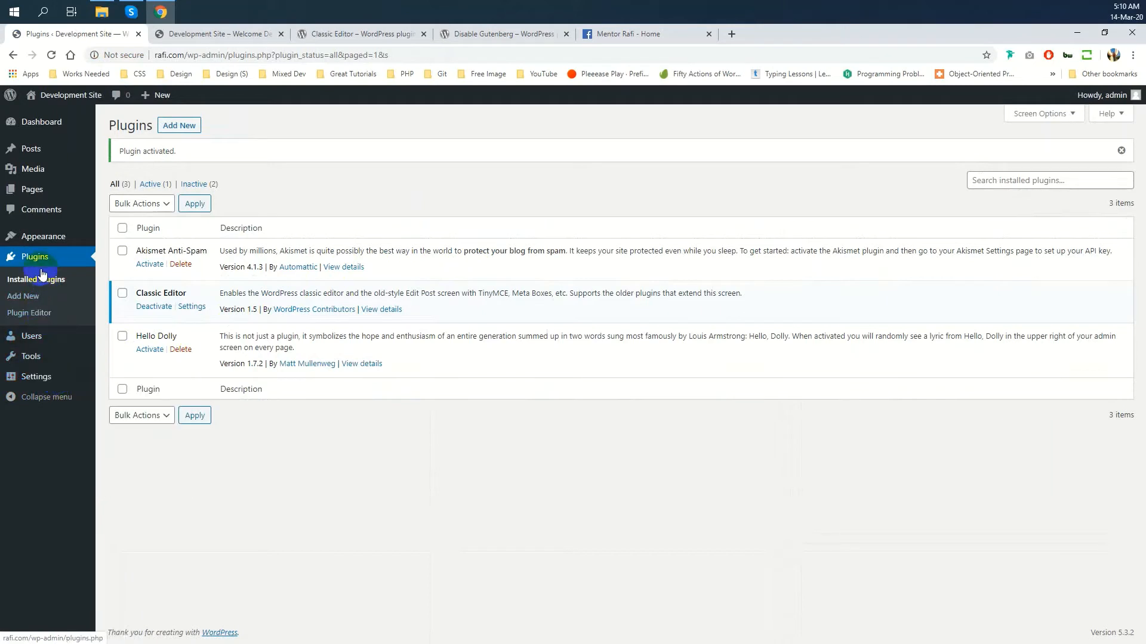
mouse_move(45, 186)
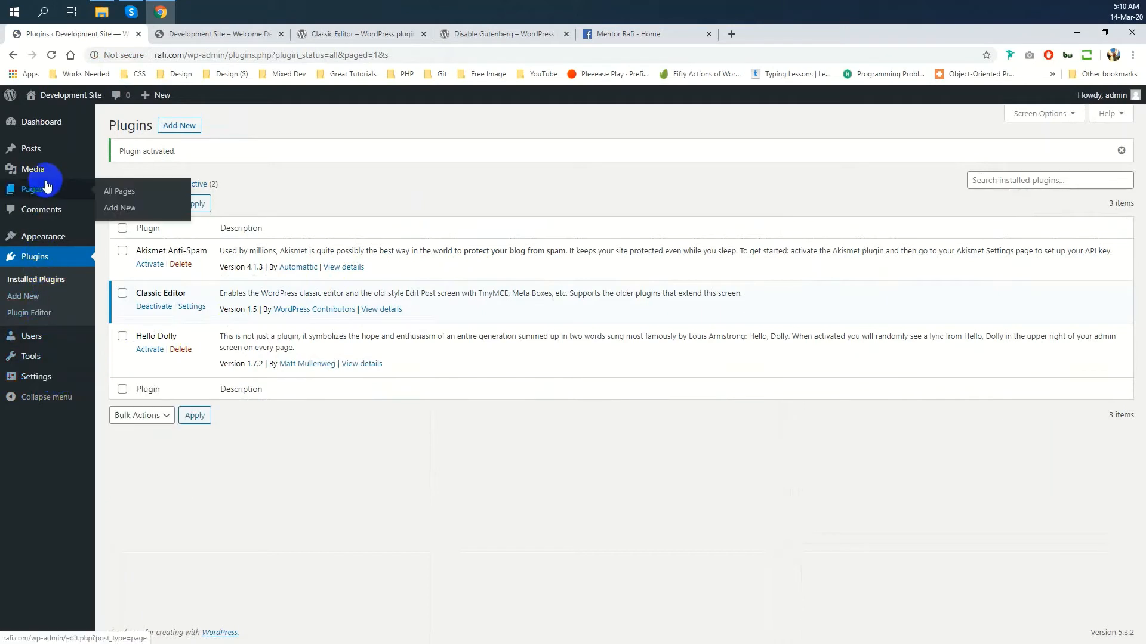
middle_click(113, 210)
left_click(206, 34)
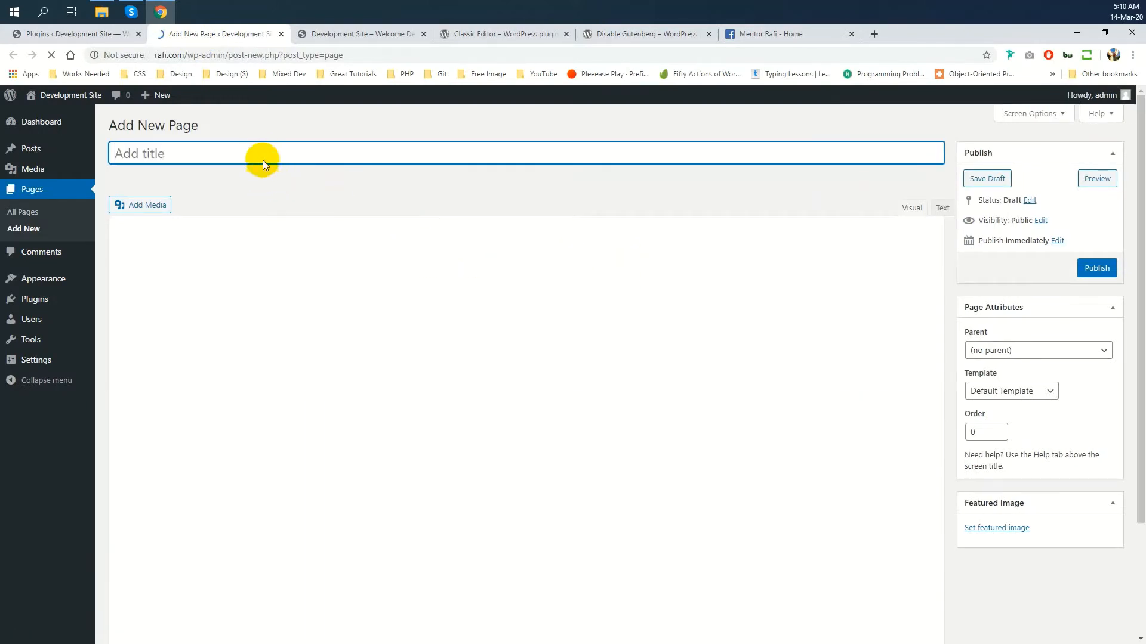
left_click(264, 269)
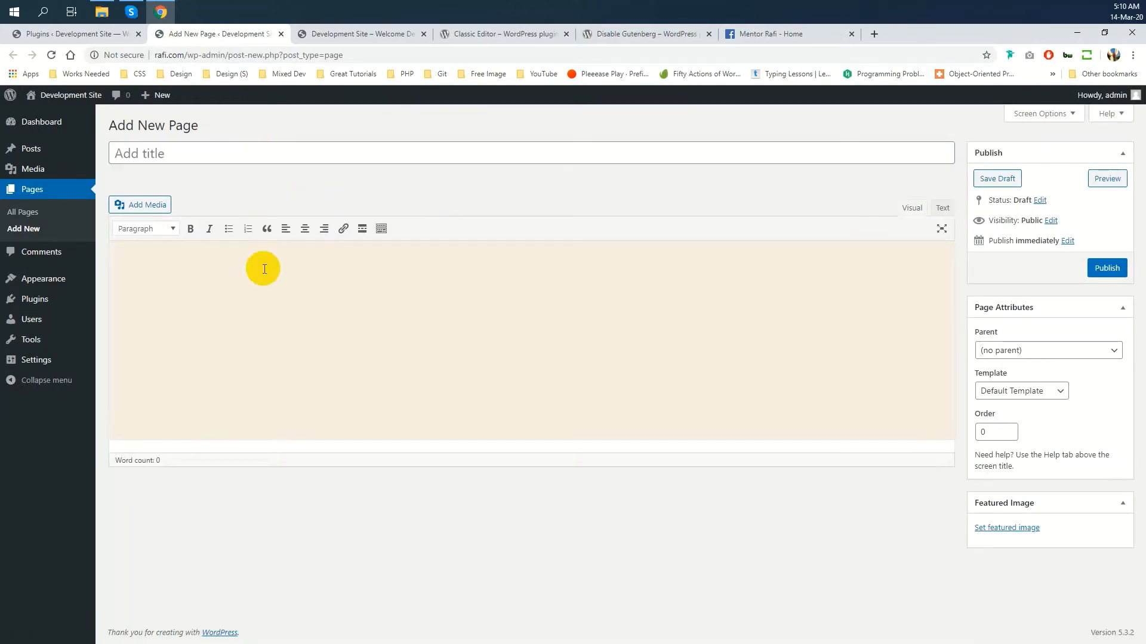
left_click(944, 207)
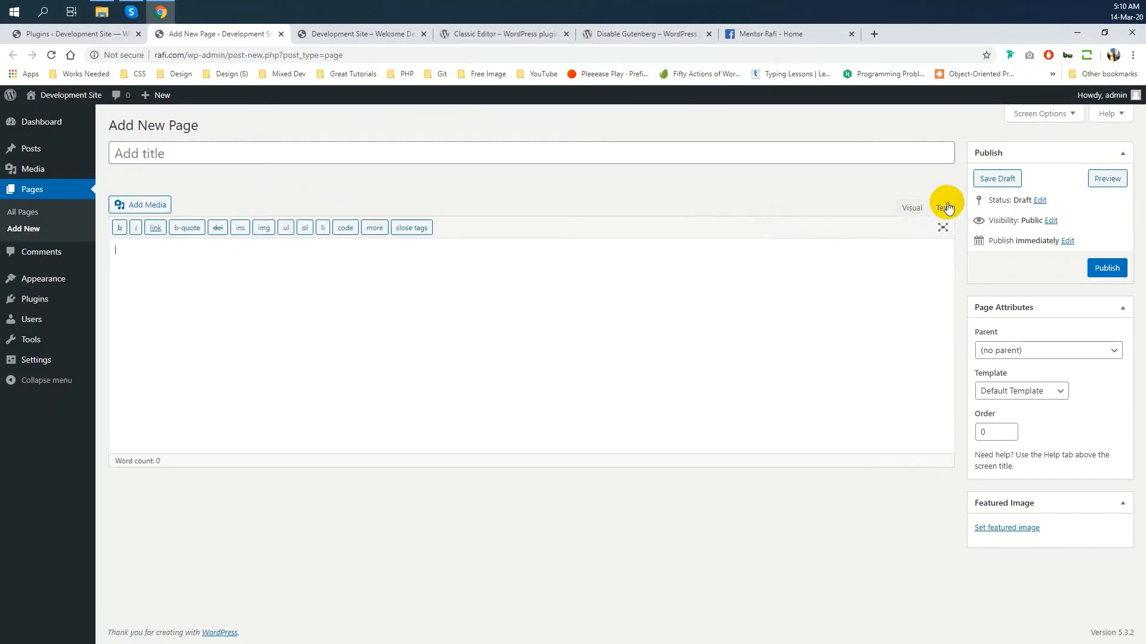
Step: Return to the installed plugins tab and open the site's Writing settings
left_click(78, 36)
mouse_move(59, 380)
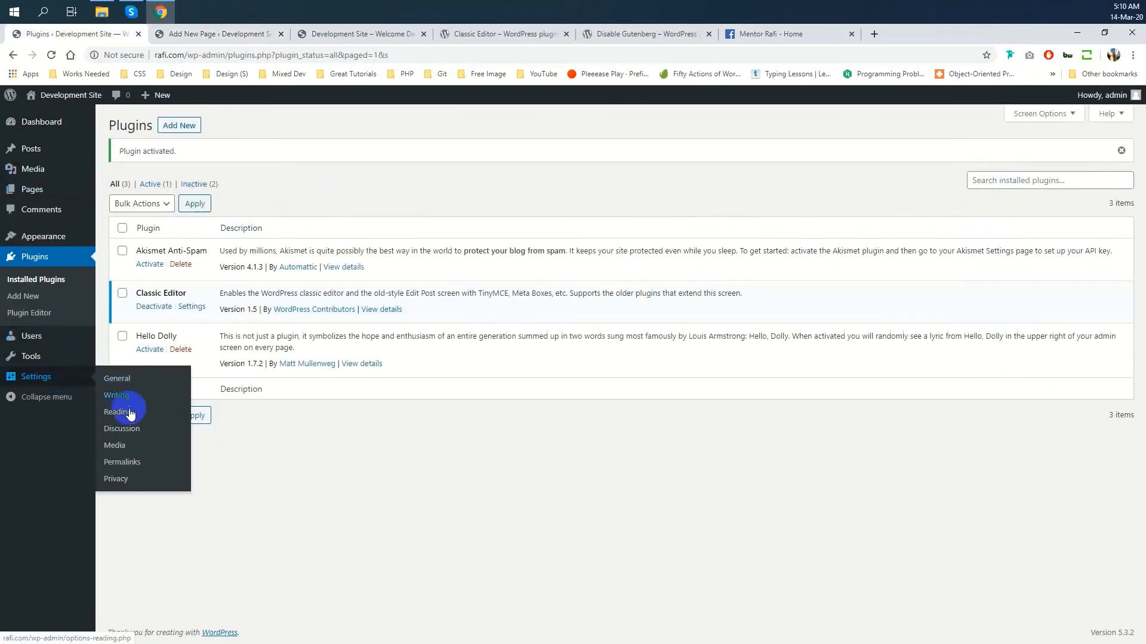
left_click(47, 381)
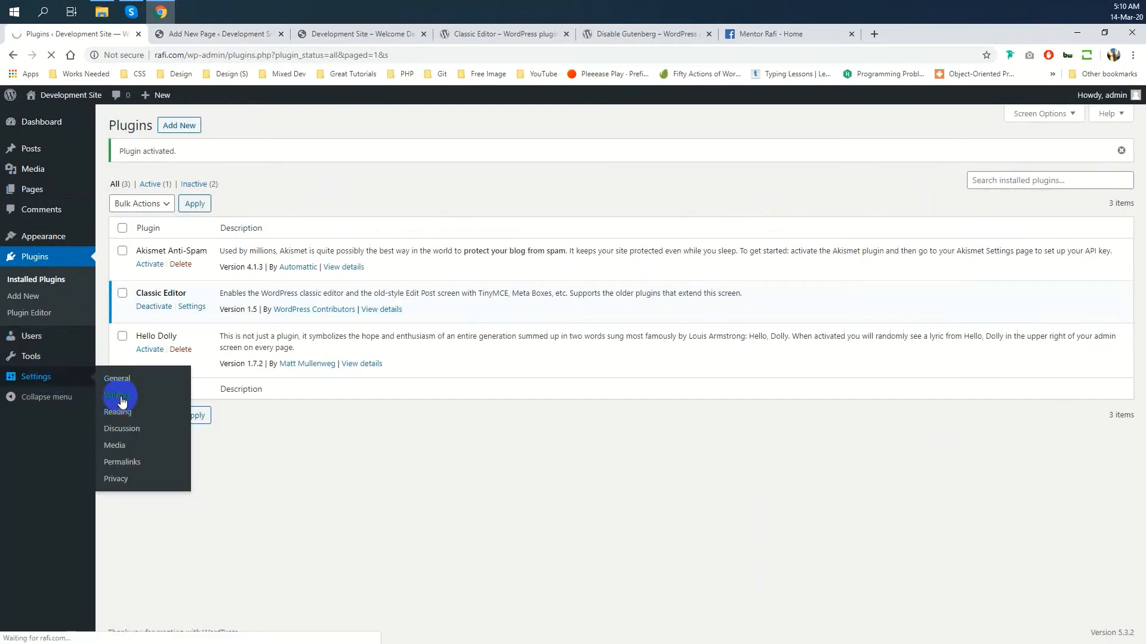
left_click(122, 398)
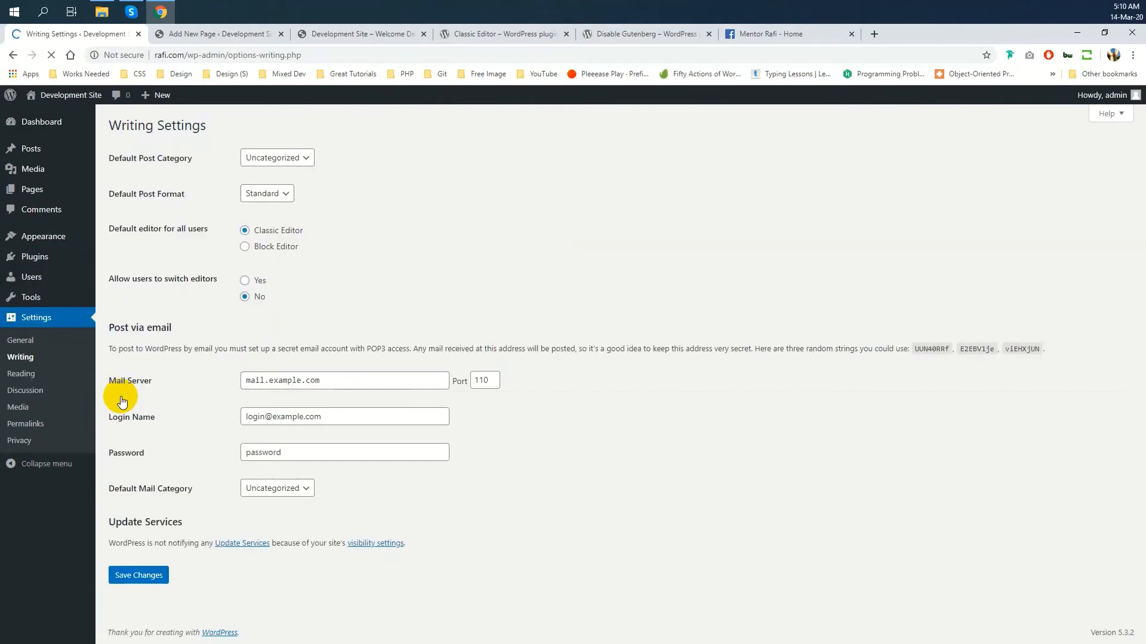
Step: Try Block Editor as the default editor for all users and set the choice back to Classic Editor
left_click(22, 325)
left_click_drag(107, 228, 251, 235)
left_click(140, 235)
left_click(273, 254)
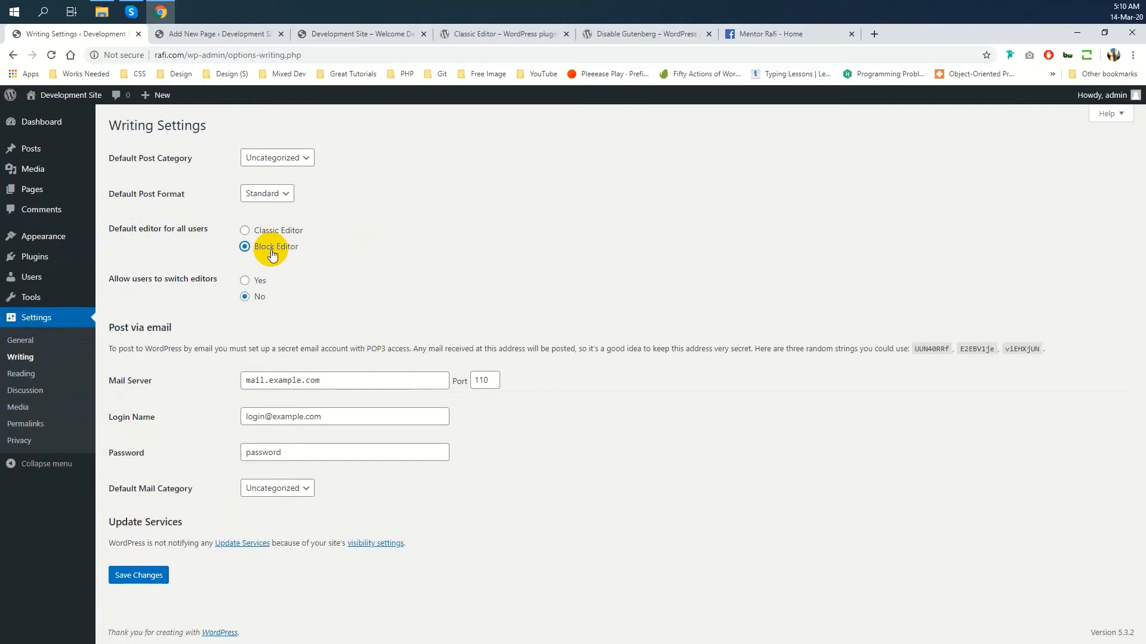
left_click(274, 233)
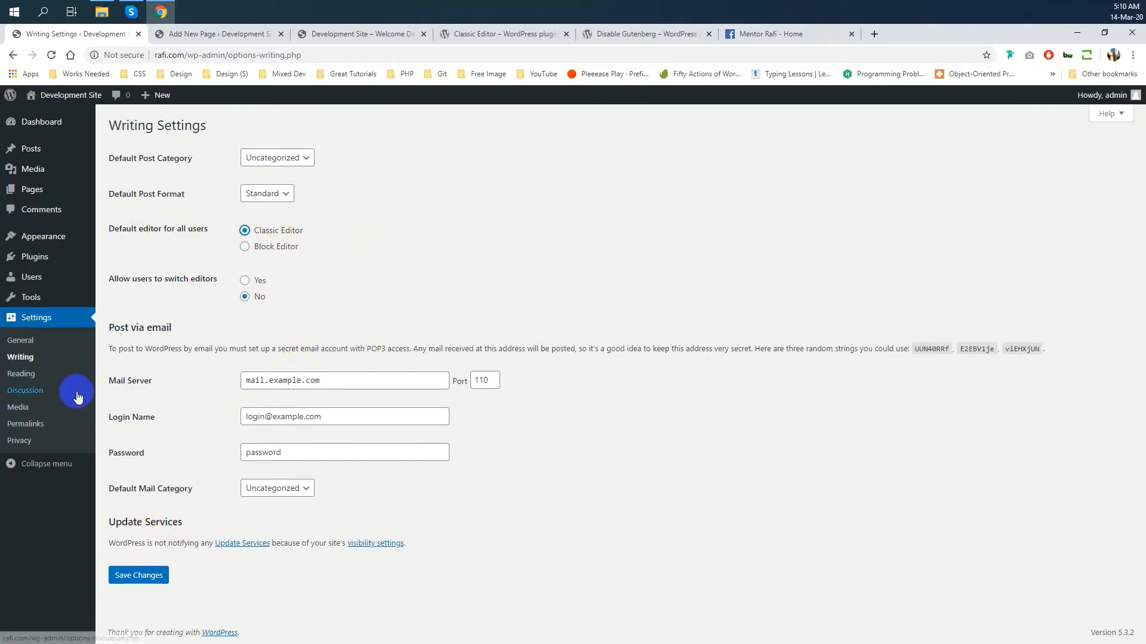
Step: Open the list of installed plugins and deactivate the Classic Editor plugin
mouse_move(58, 258)
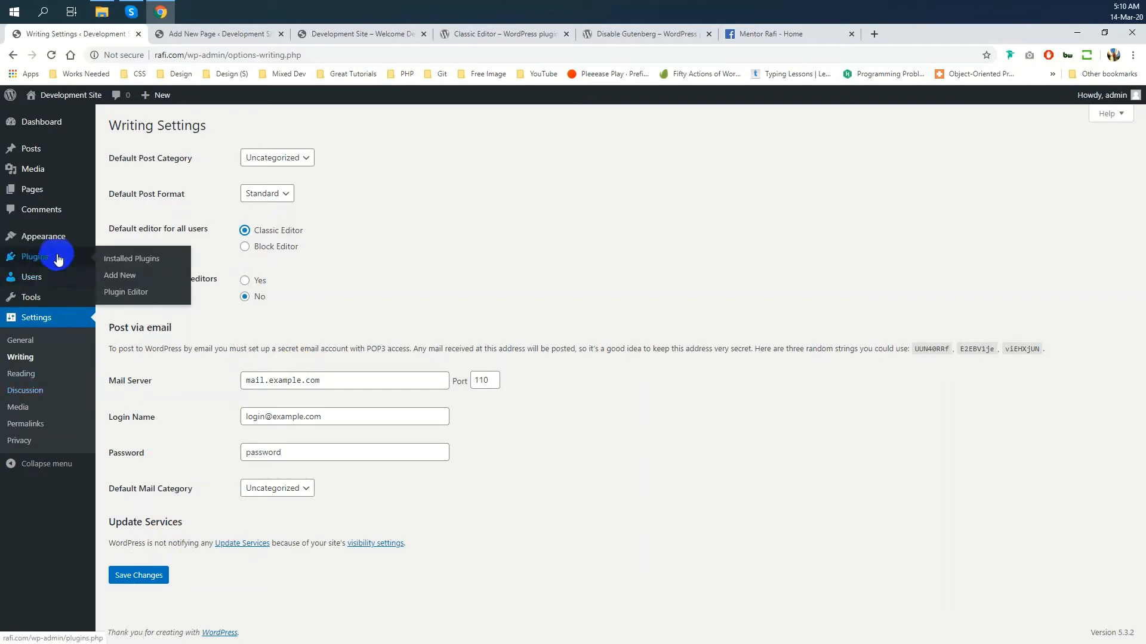
left_click(127, 263)
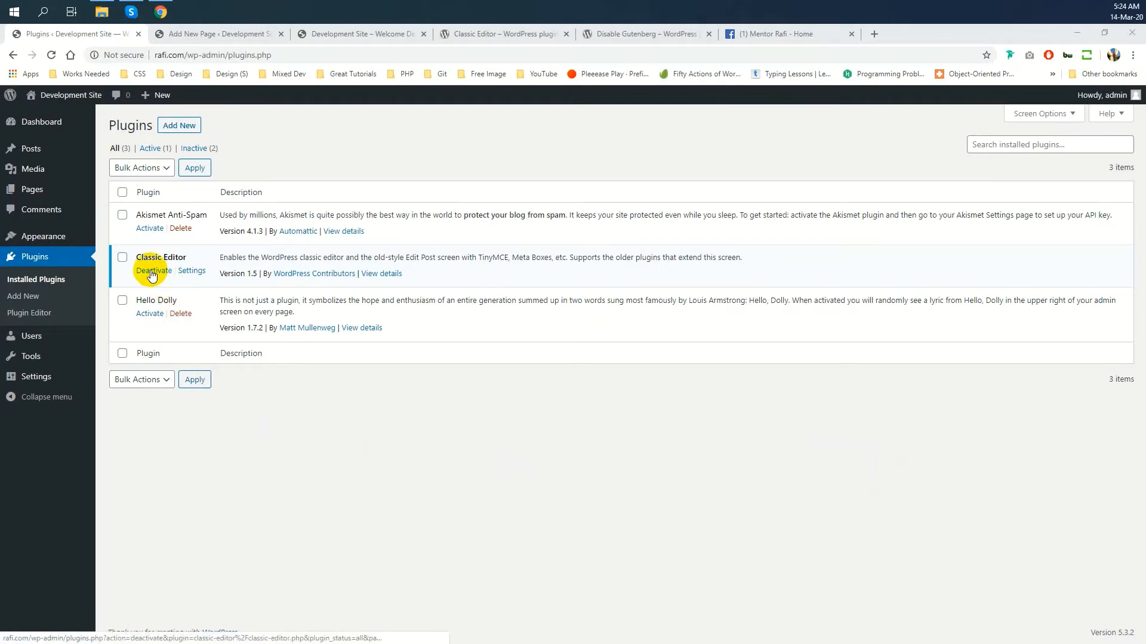
left_click(152, 272)
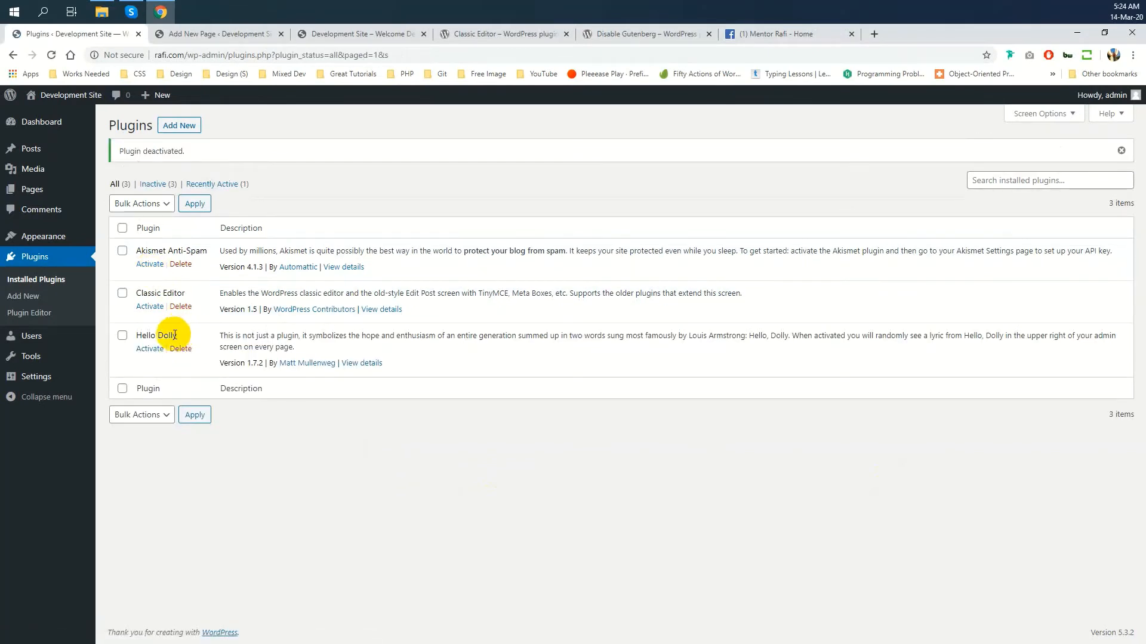
Step: Reload the Add New Page browser tab to check which editor loads, and return to the installed plugins
left_click(220, 33)
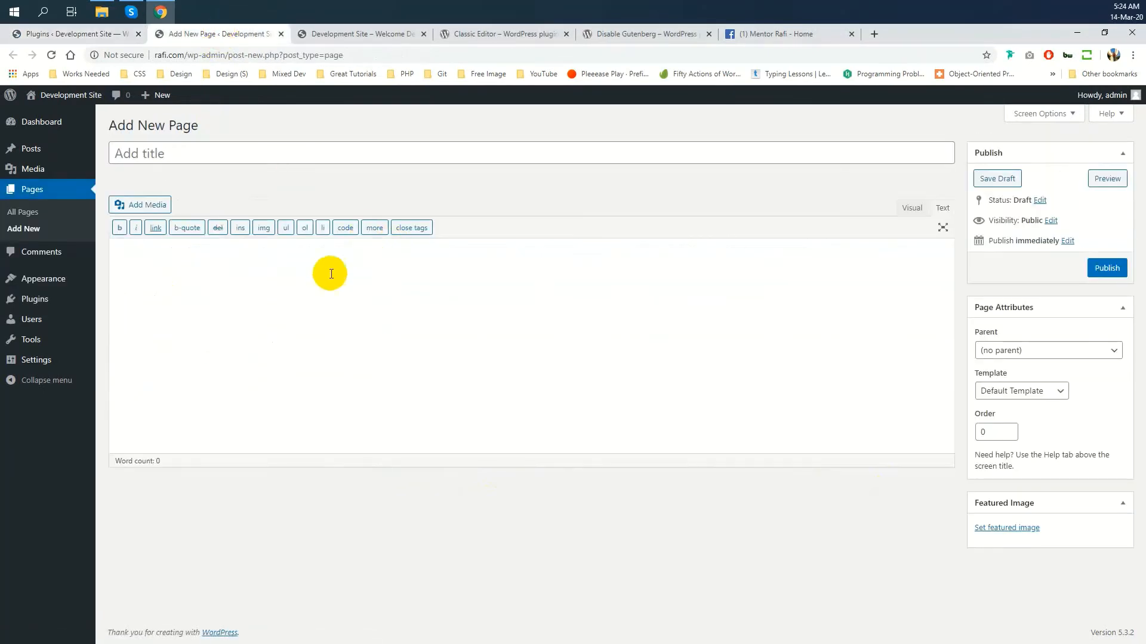
left_click(52, 55)
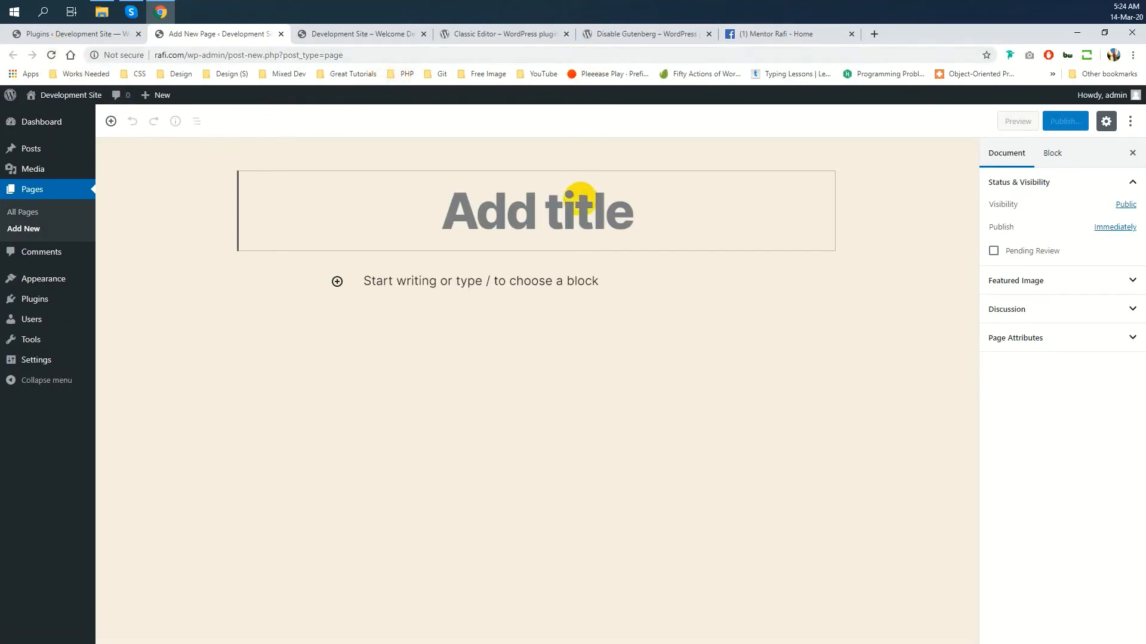
left_click(37, 34)
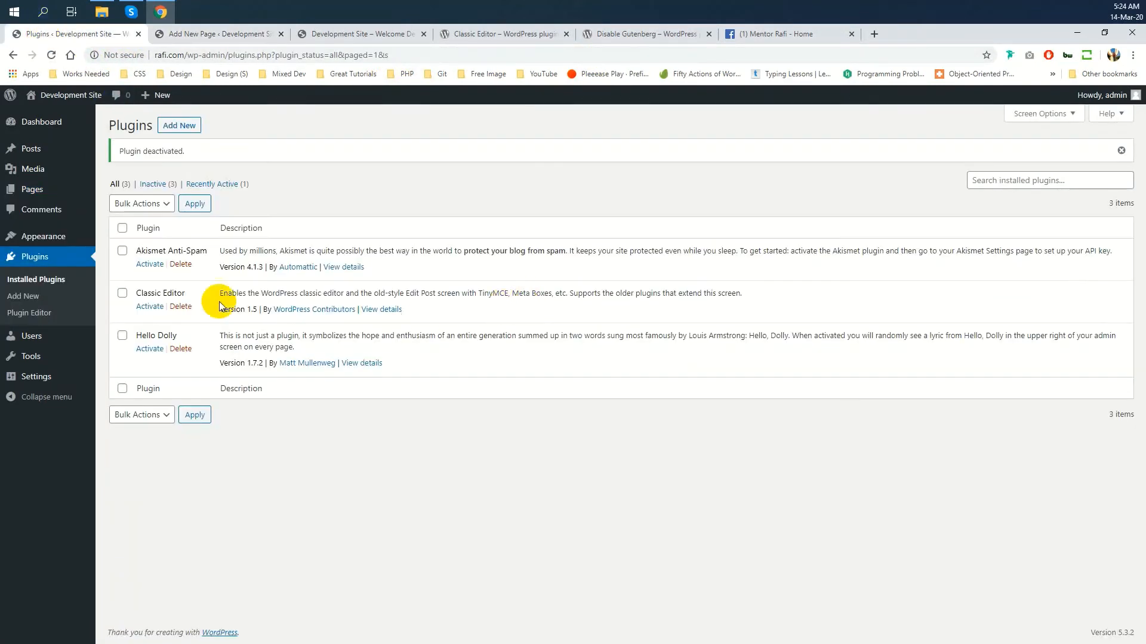
Step: Open the page for adding plugins and search for "disable gutenberg"
left_click(24, 298)
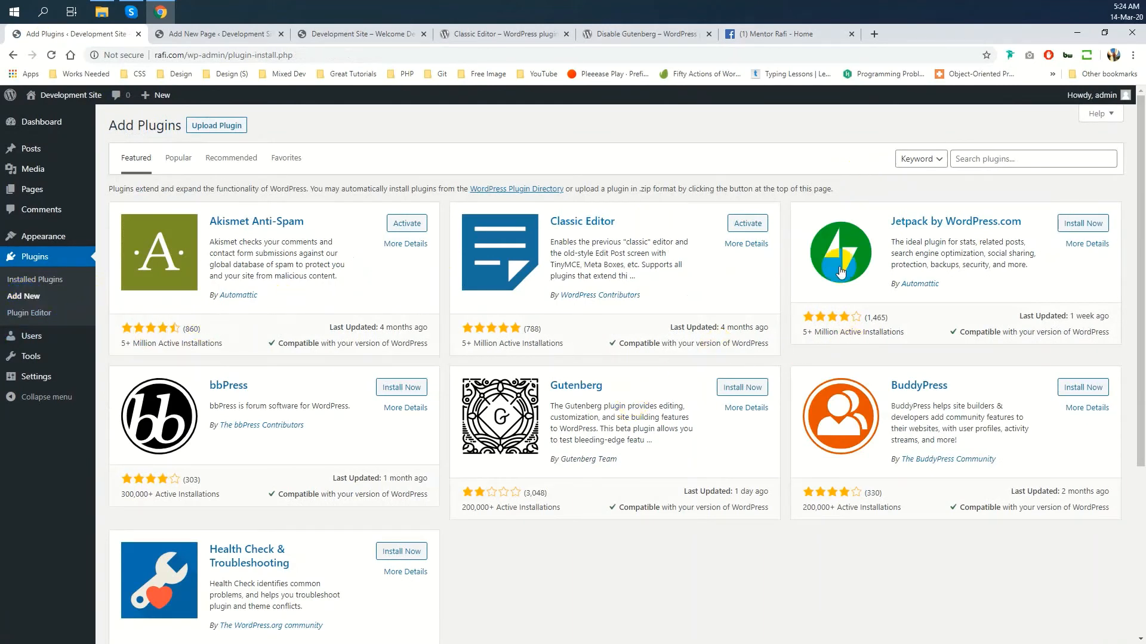
left_click(992, 159)
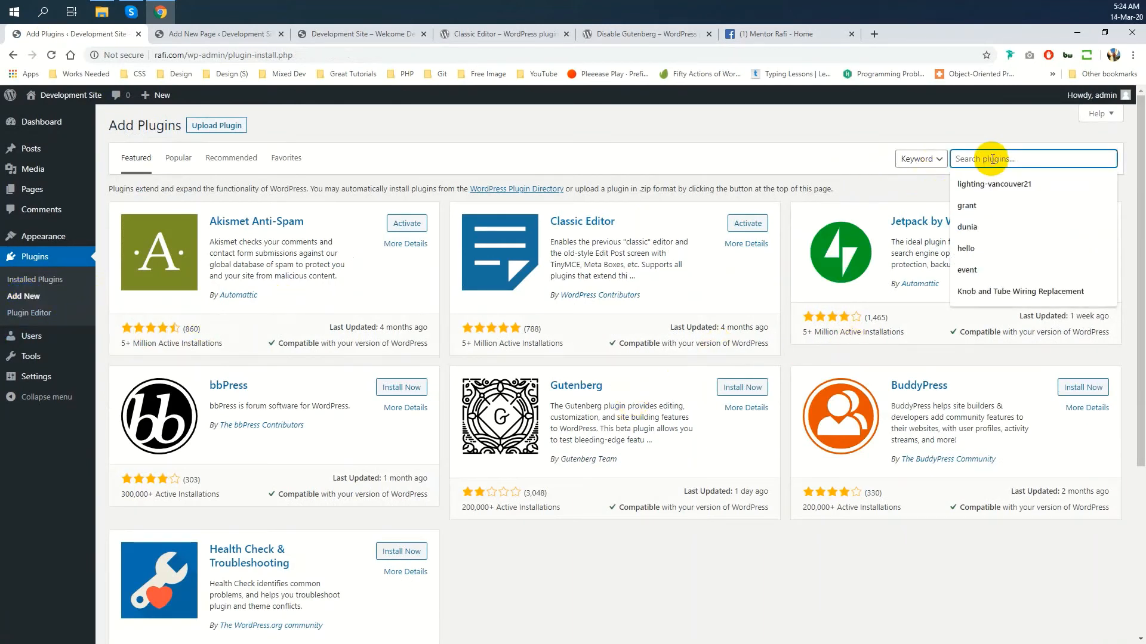
type("disa")
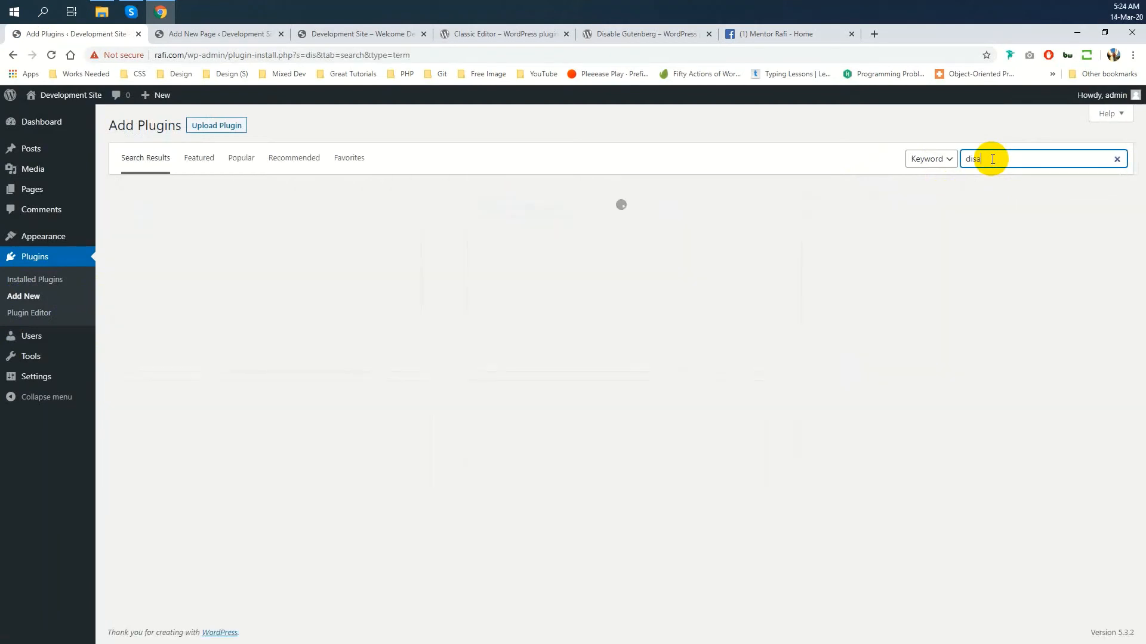
type("ble gutenbur")
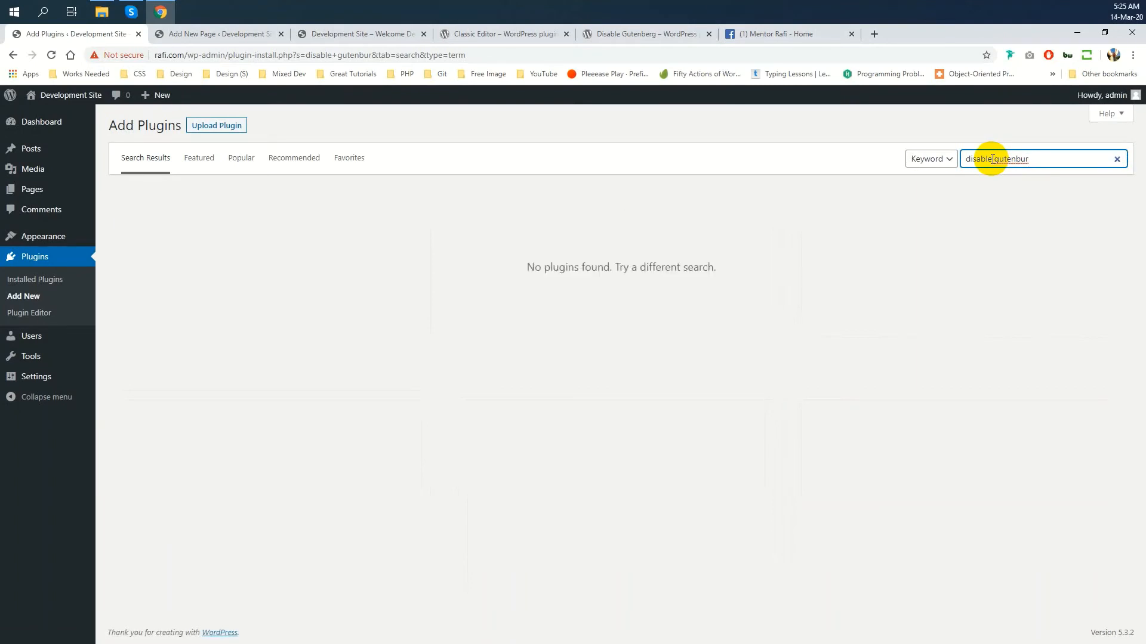
key("BackSpace")
key("BackSpace")
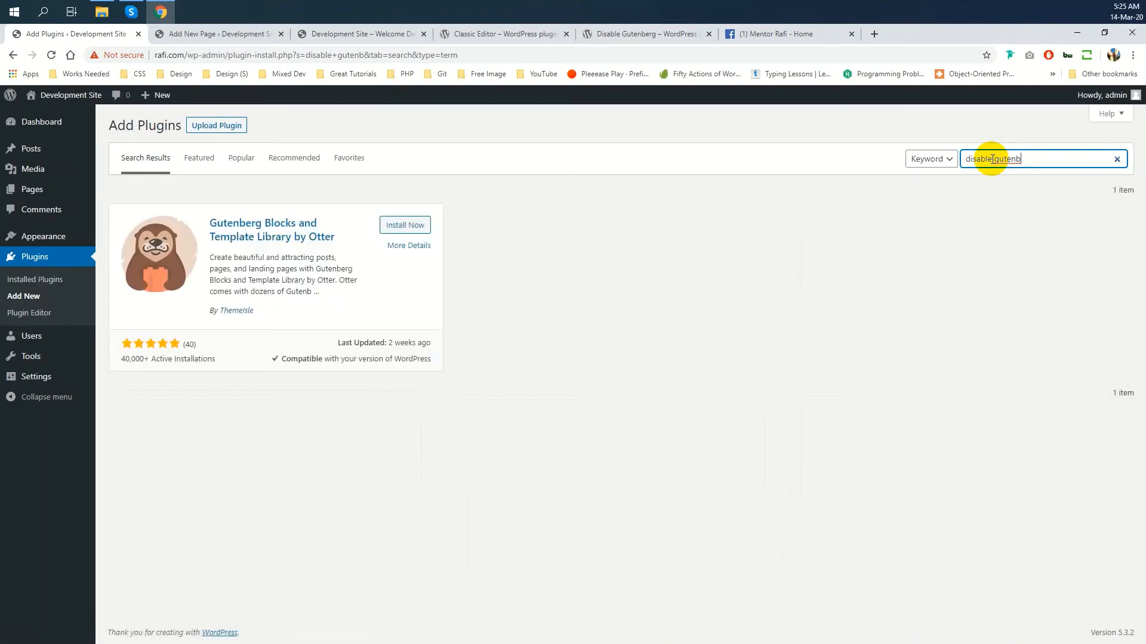
type("erg")
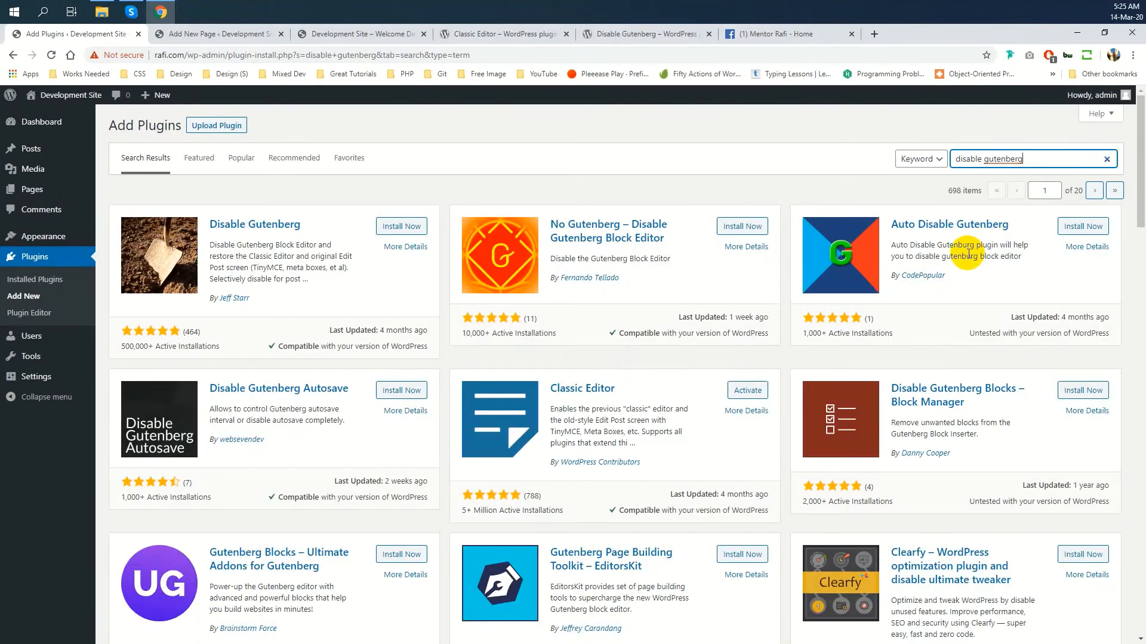
Step: Install and activate the Disable Gutenberg plugin, and open its settings page
left_click(411, 229)
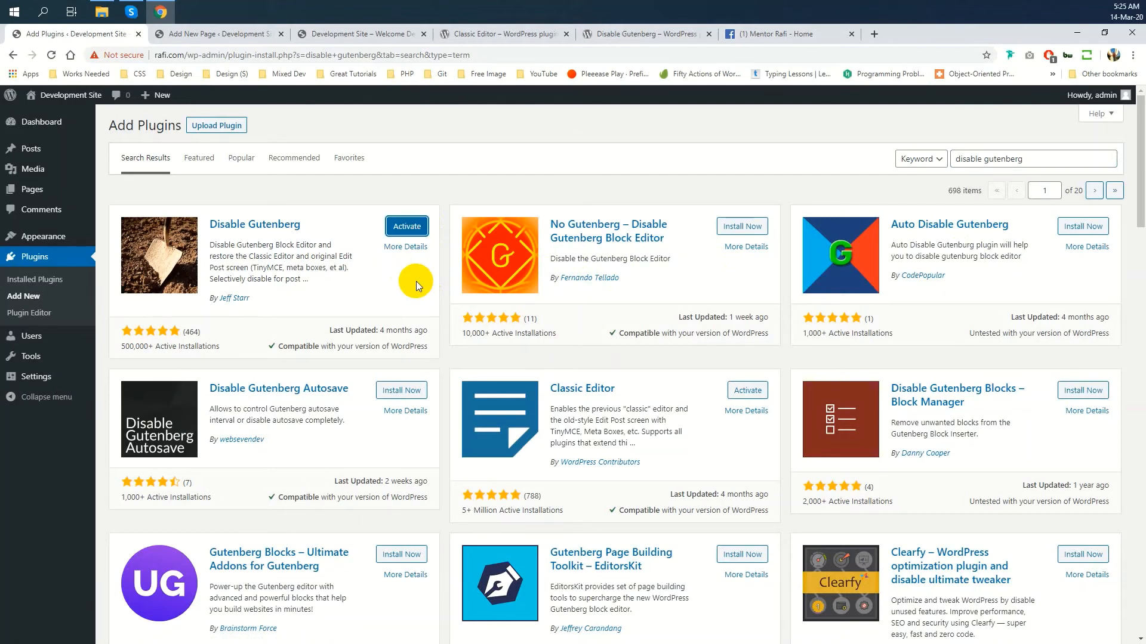
left_click(400, 232)
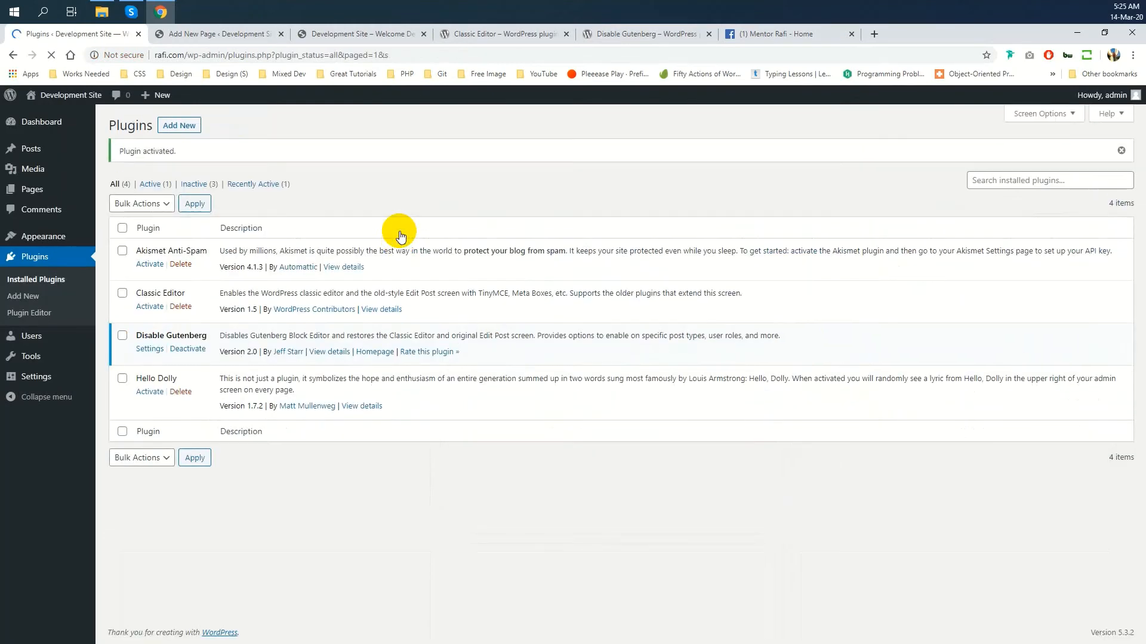
mouse_move(68, 374)
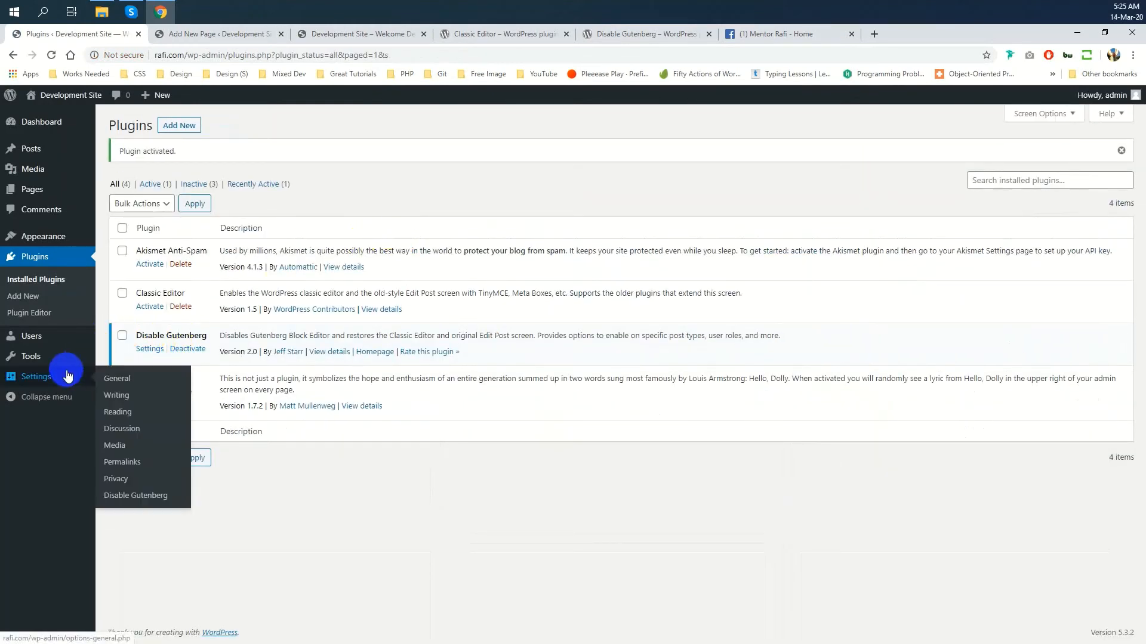
left_click(152, 497)
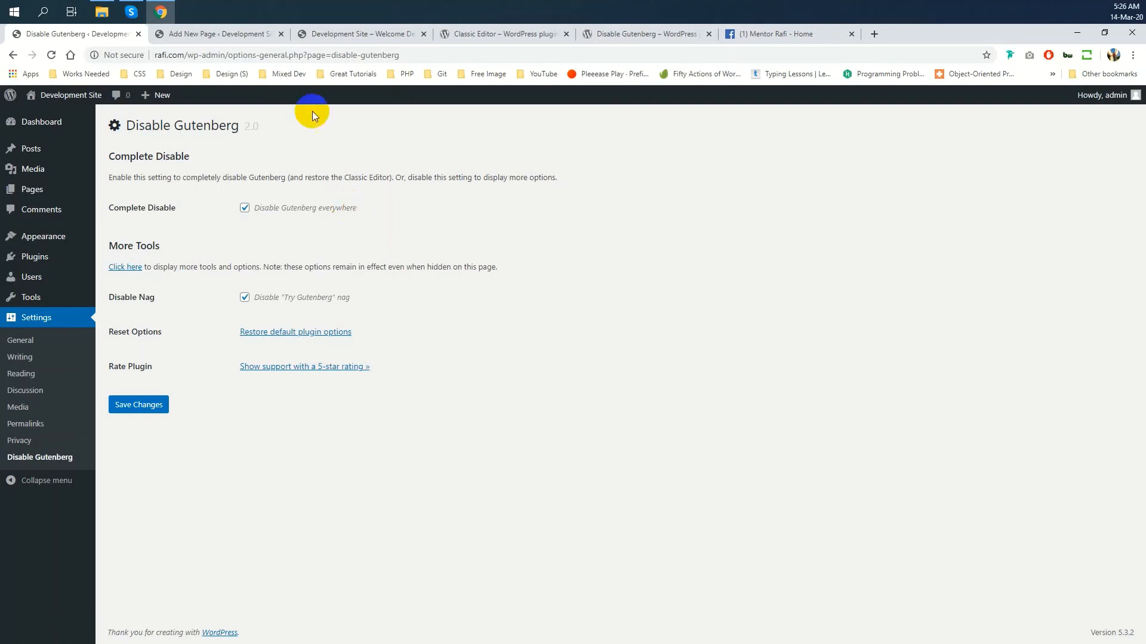
Step: Reload the Add New Page browser tab to check its editor, and return to the Disable Gutenberg settings
left_click(231, 34)
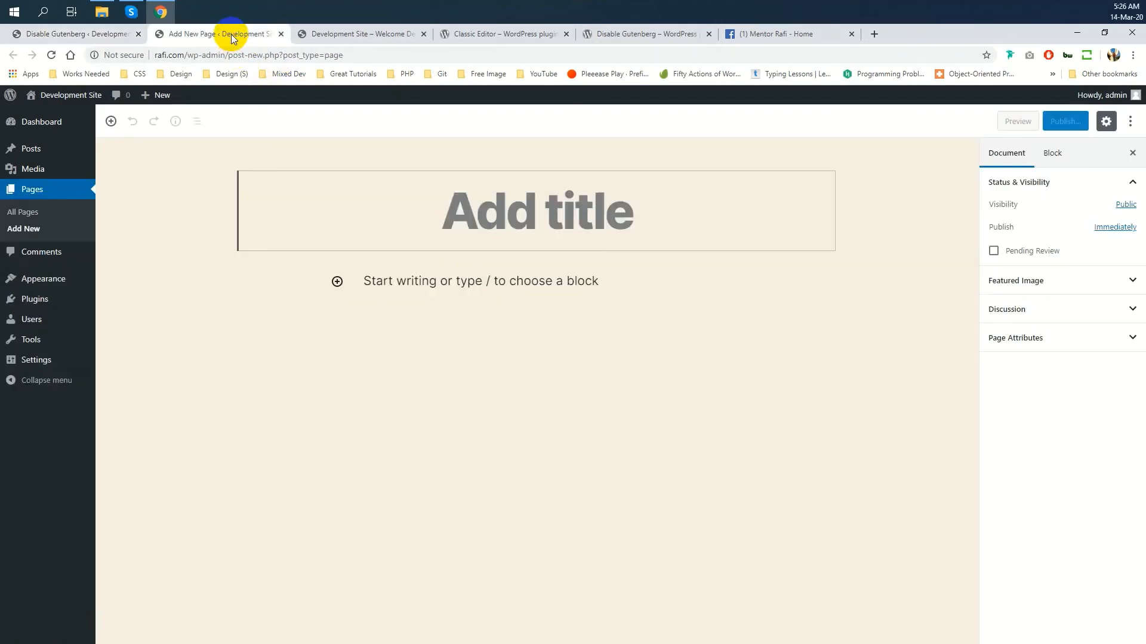
left_click(52, 55)
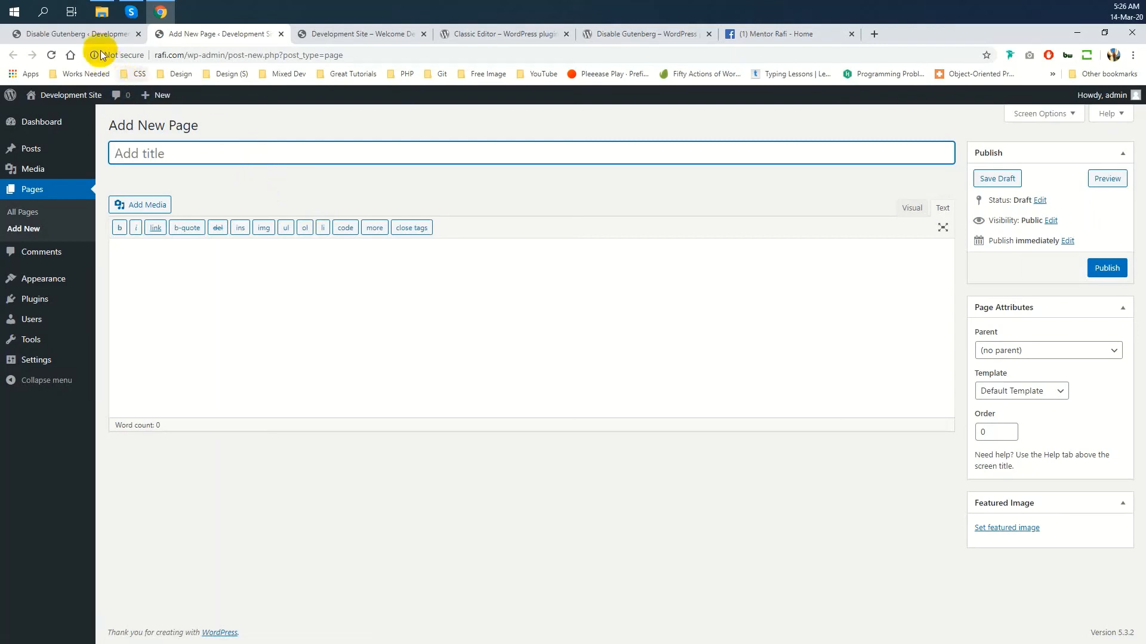
left_click(103, 33)
Step: Turn off Disable Gutenberg everywhere and examine the separate options for user roles, post types, templates and post IDs
left_click(245, 207)
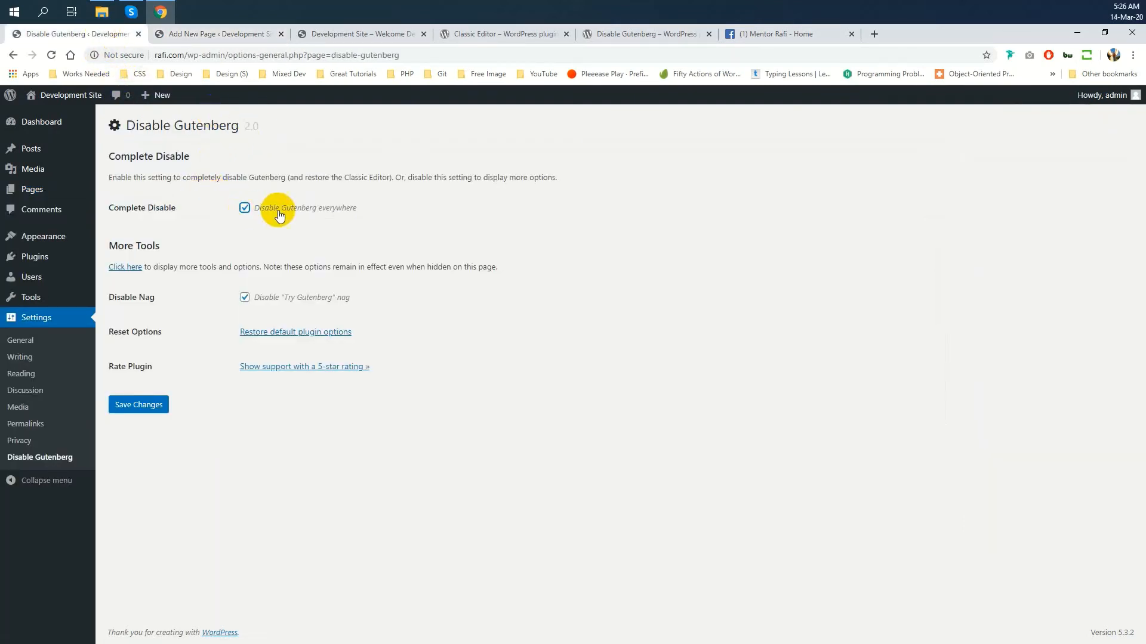
scroll(471, 224, "down", 1)
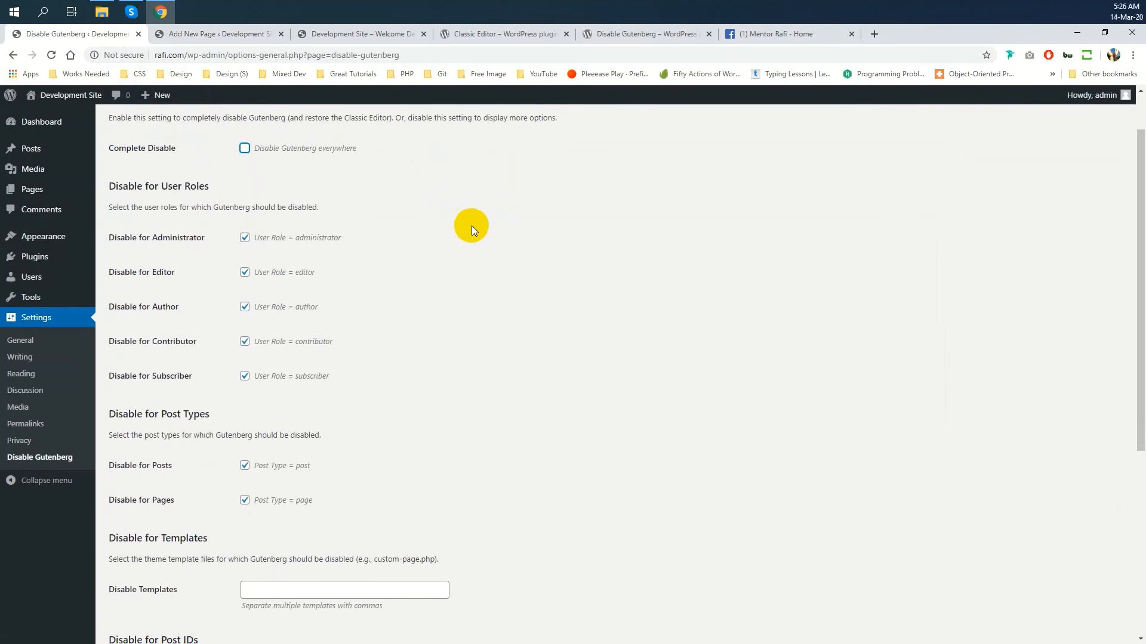
double_click(122, 238)
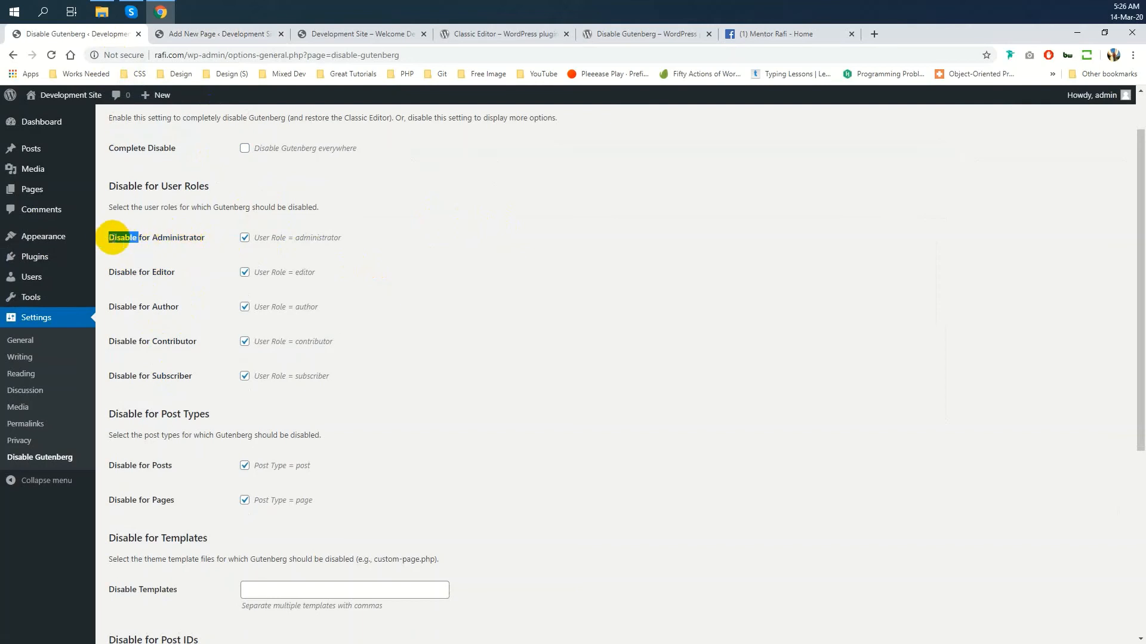
left_click_drag(109, 237, 234, 380)
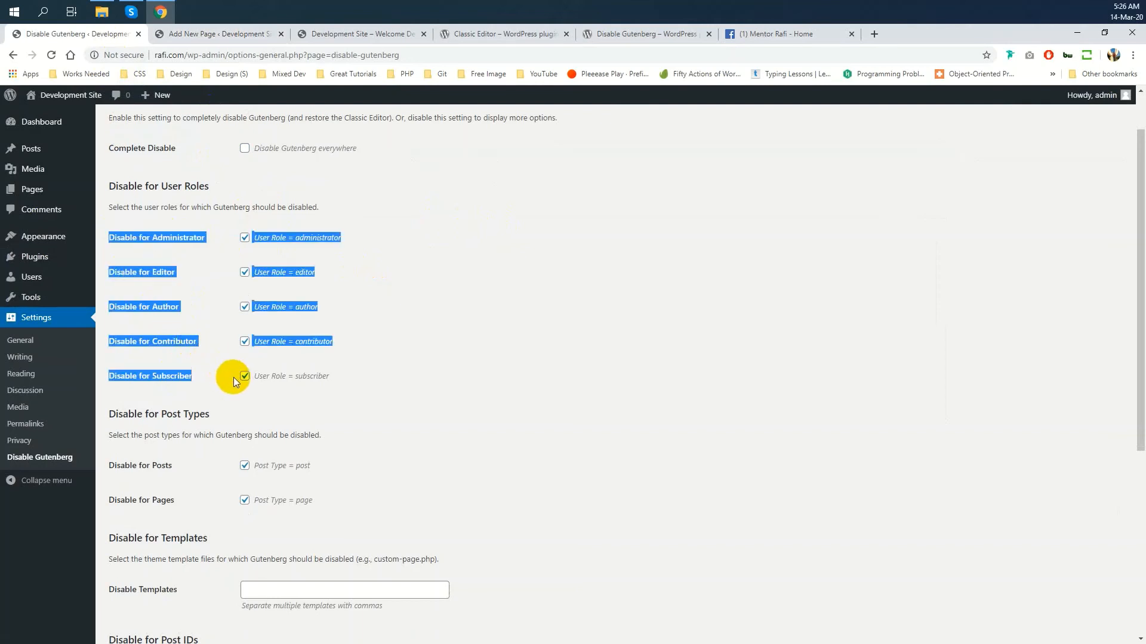
scroll(234, 377, "down", 2)
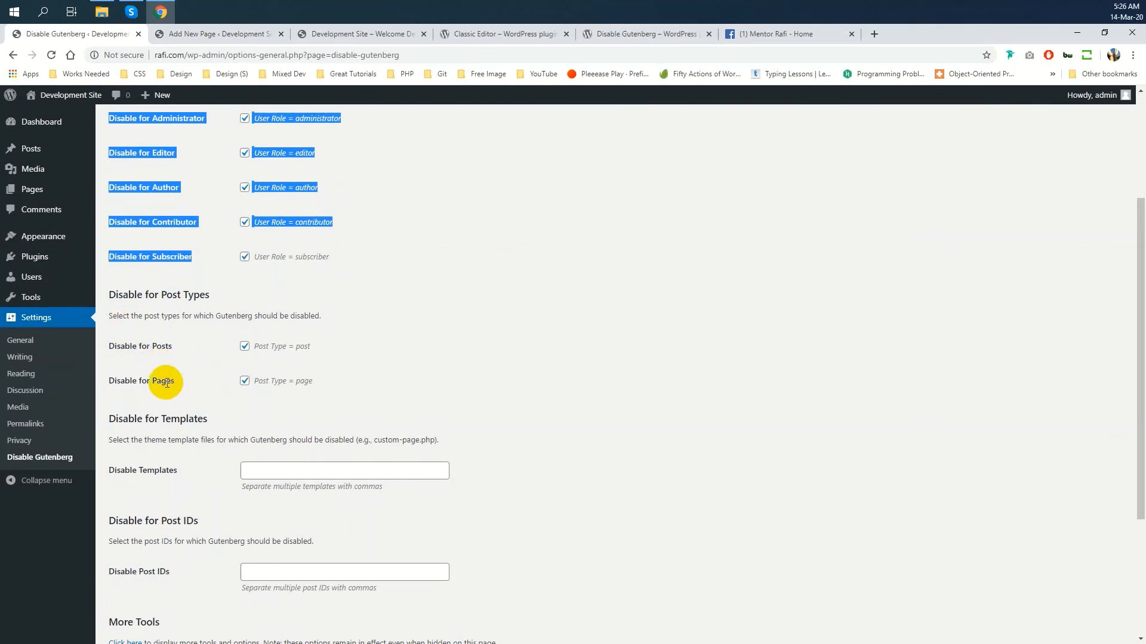
scroll(167, 383, "down", 2)
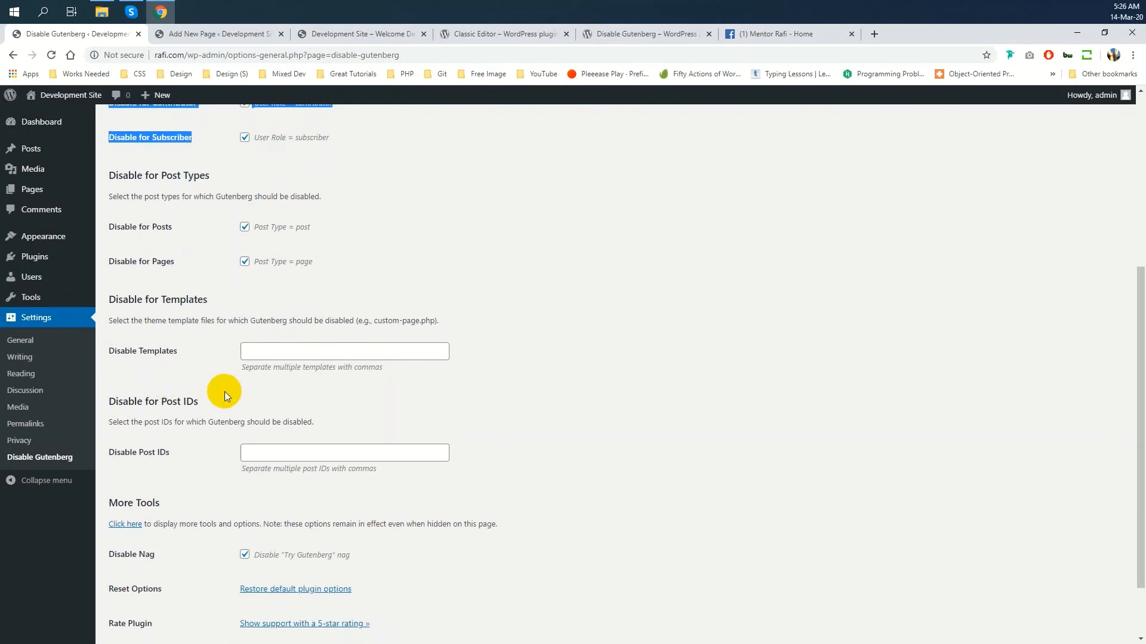
left_click(266, 451)
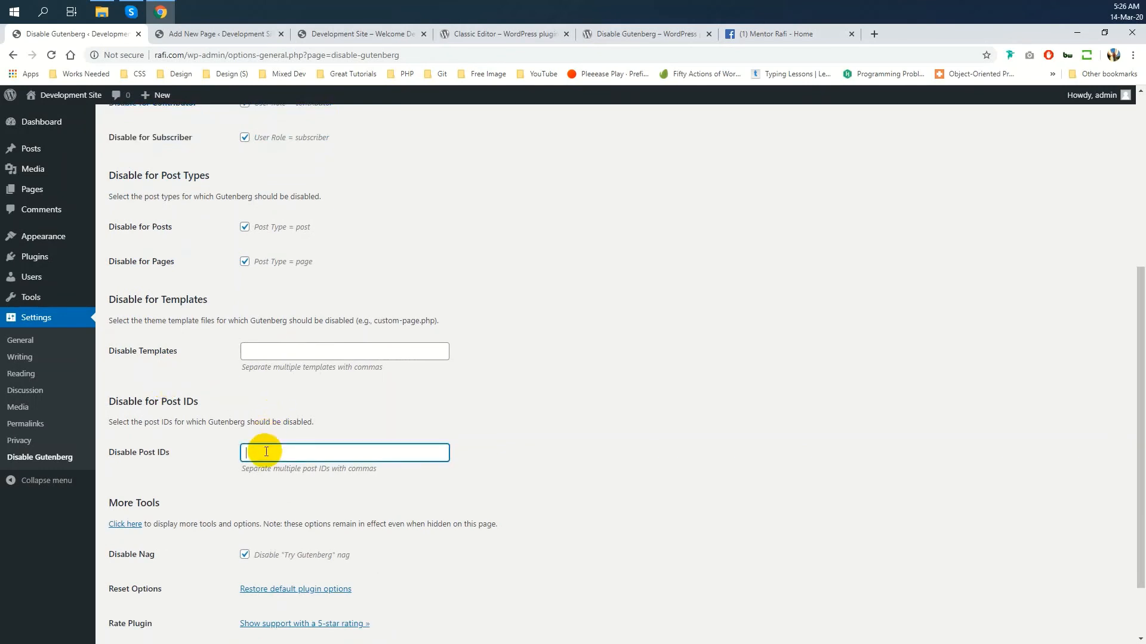
left_click(276, 352)
scroll(363, 353, "down", 2)
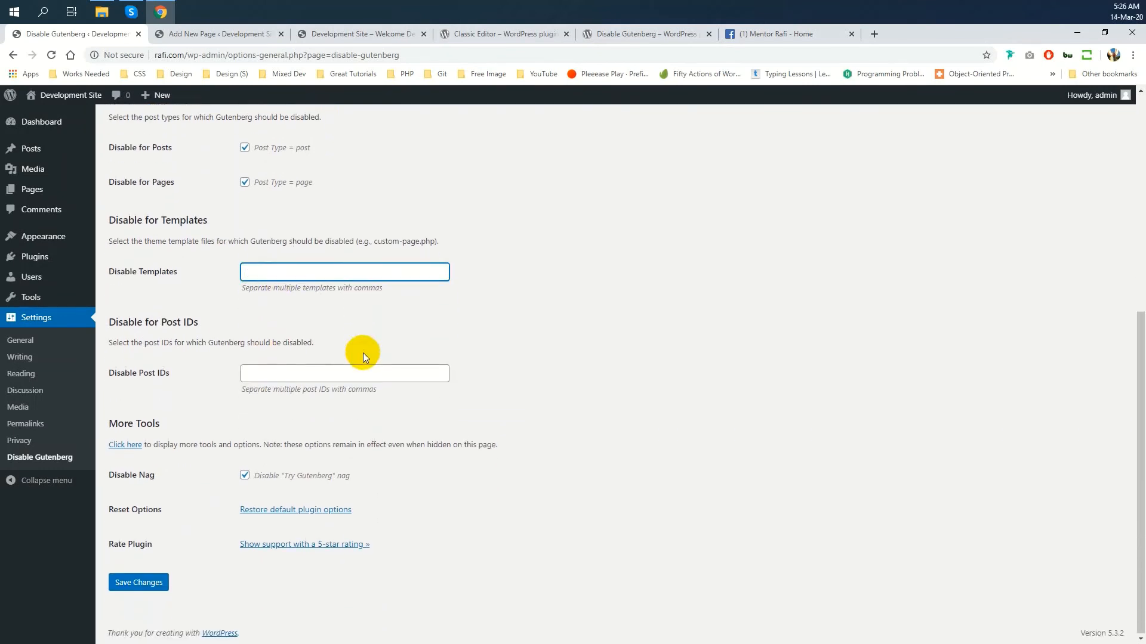
scroll(515, 344, "up", 6)
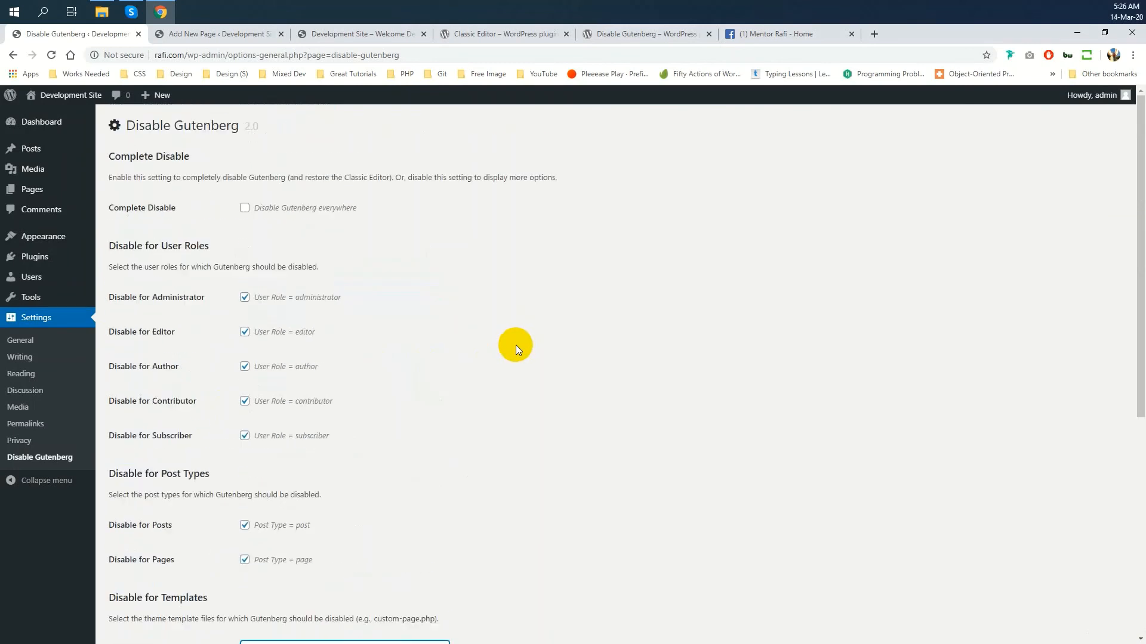
Step: Turn on Disable Gutenberg everywhere under Complete Disable and save the plugin settings
left_click(245, 209)
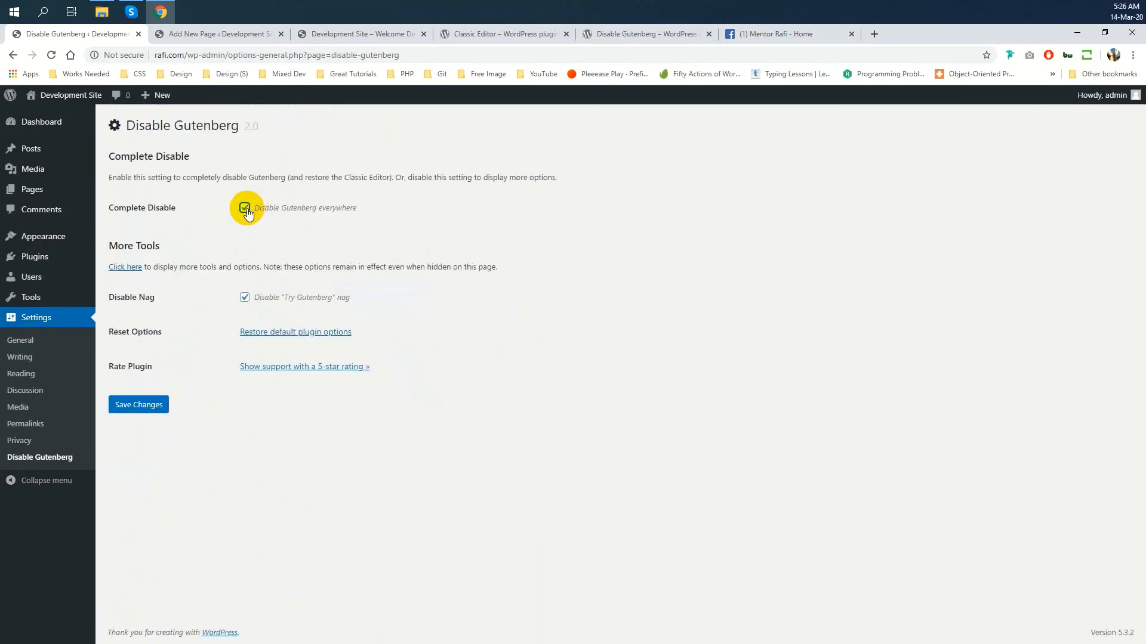
left_click(144, 407)
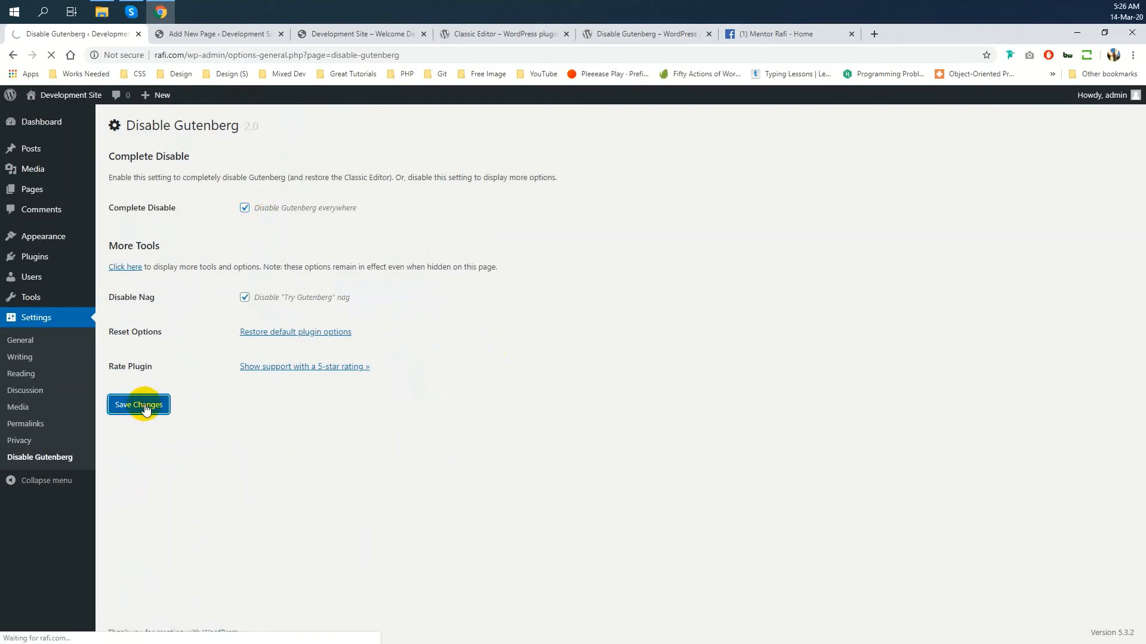
Step: Reload the Add New Page browser tab and examine its editor and the available Screen Options
left_click(219, 33)
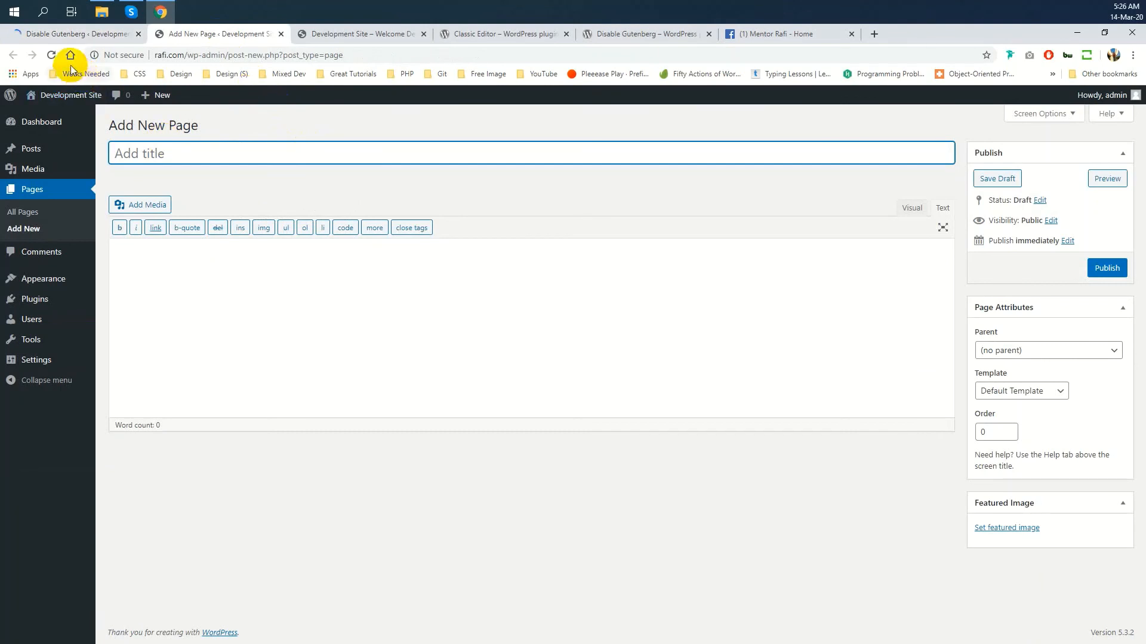
left_click(51, 55)
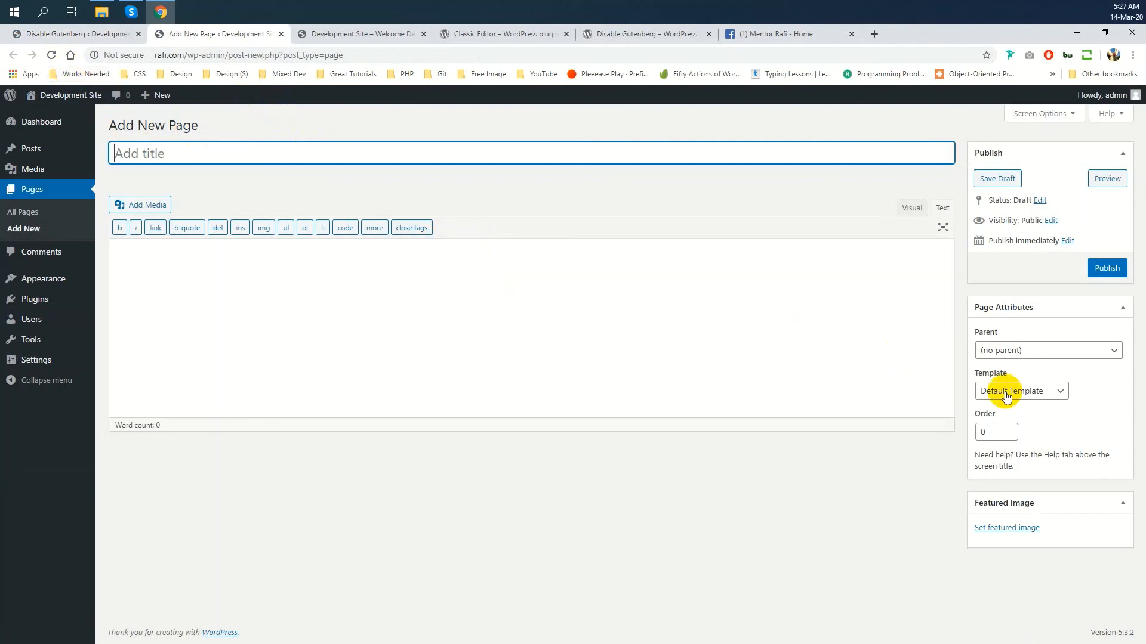
left_click(1037, 113)
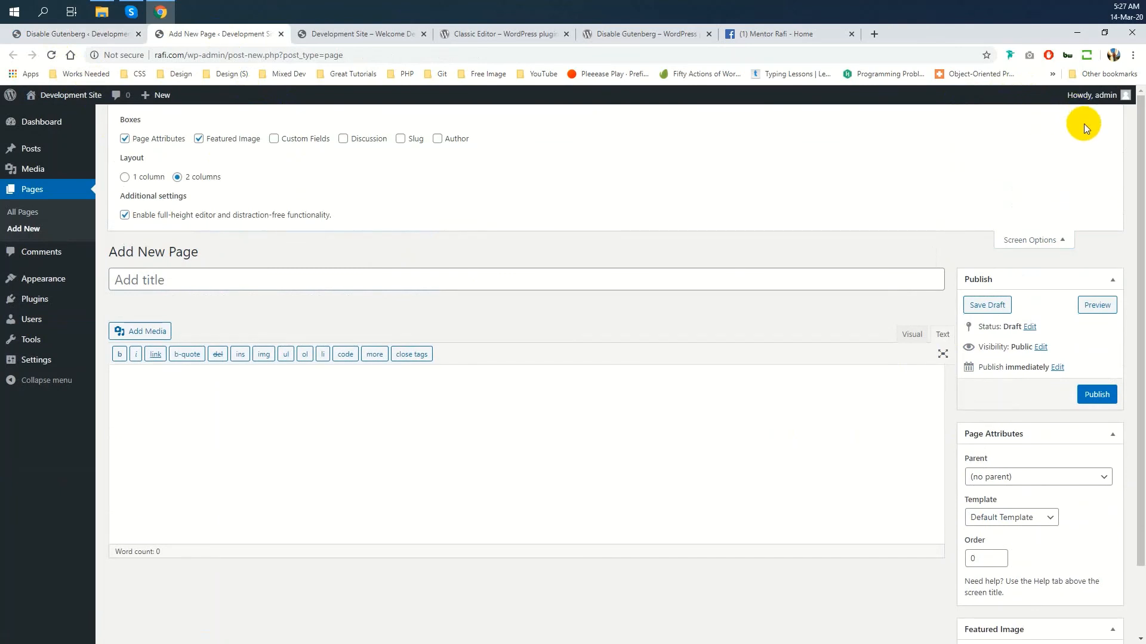
left_click(1056, 241)
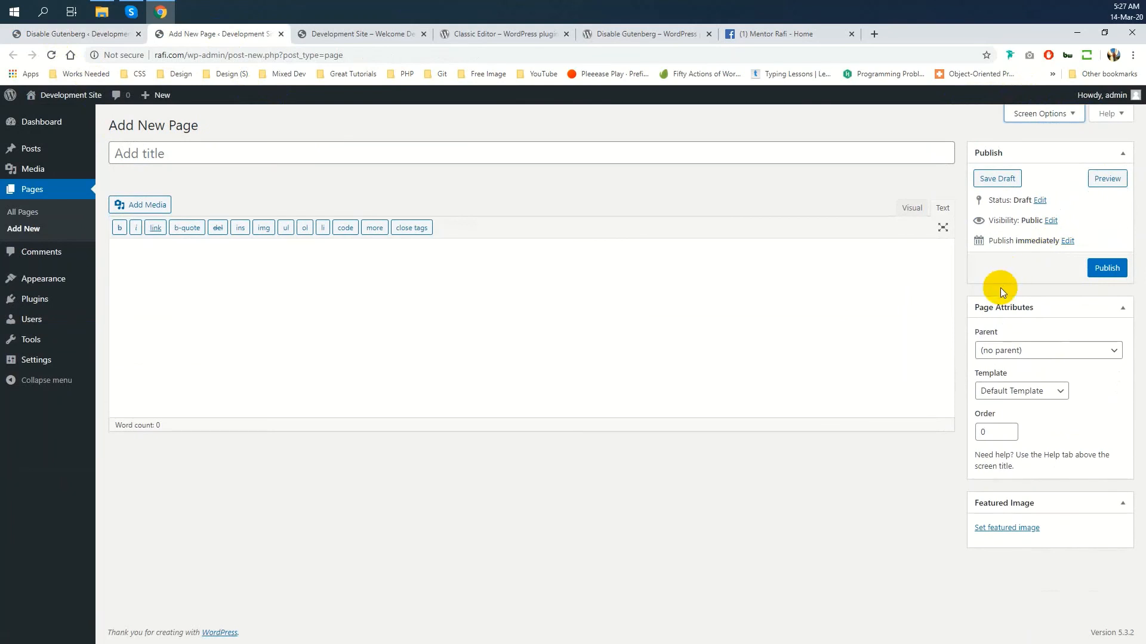
left_click(739, 310)
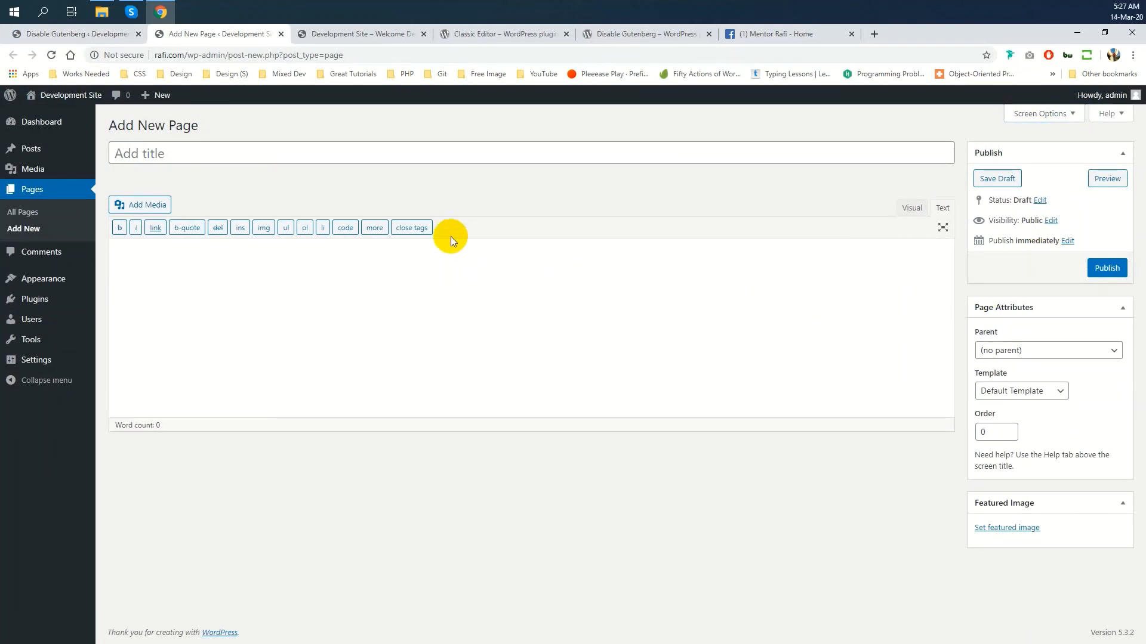